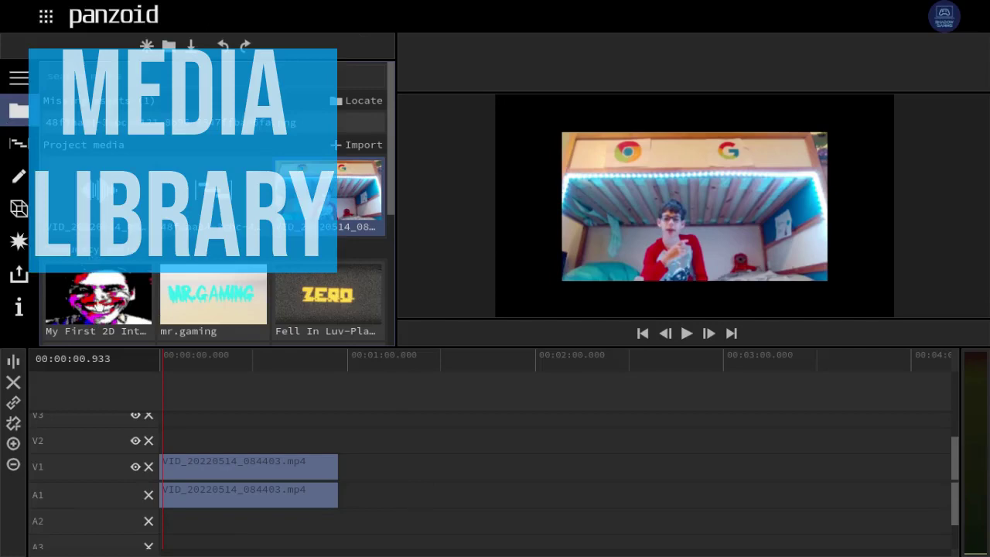
- Replace the existing clip with VID_20220514_084403.mp4, aligned to the timeline start
left_click(19, 241)
left_click(17, 103)
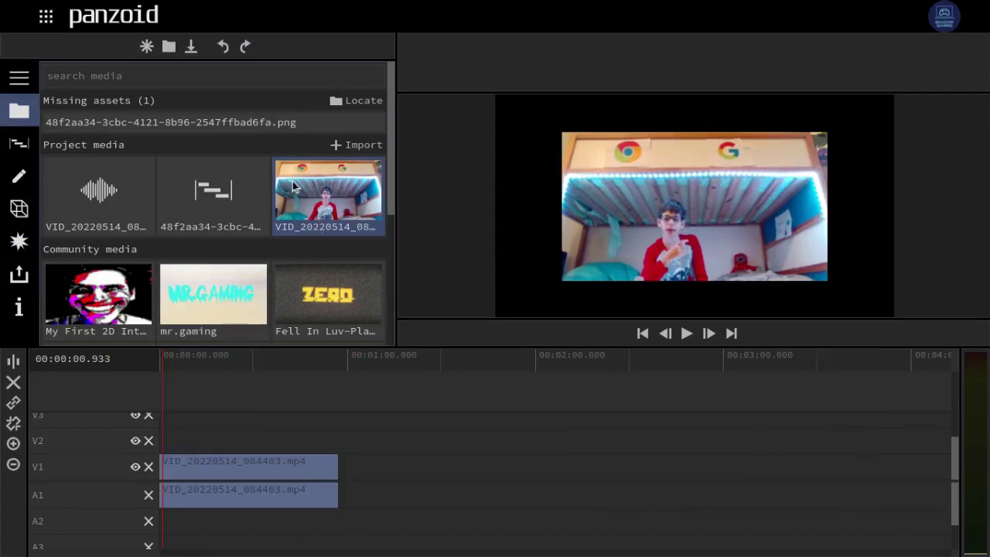
key("Delete")
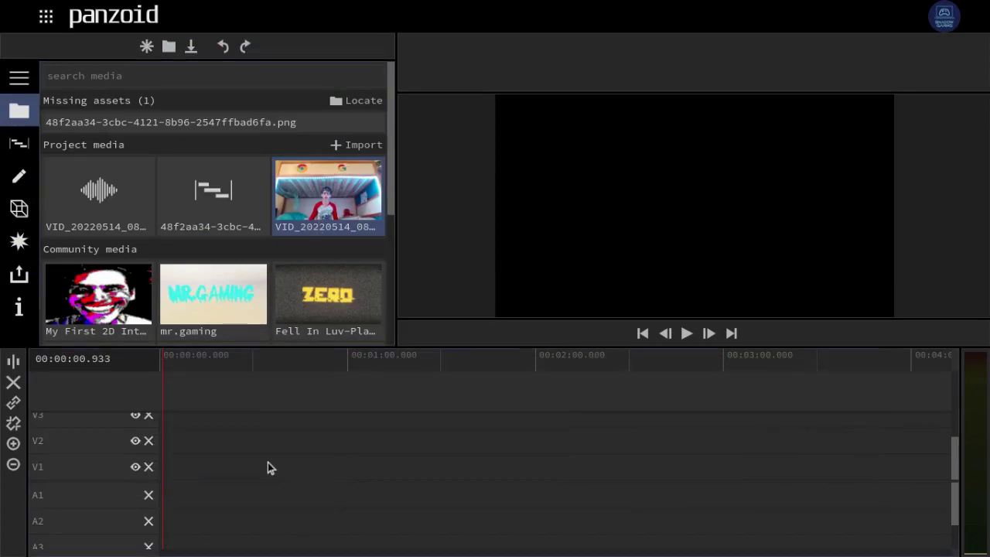
left_click_drag(302, 219, 165, 487)
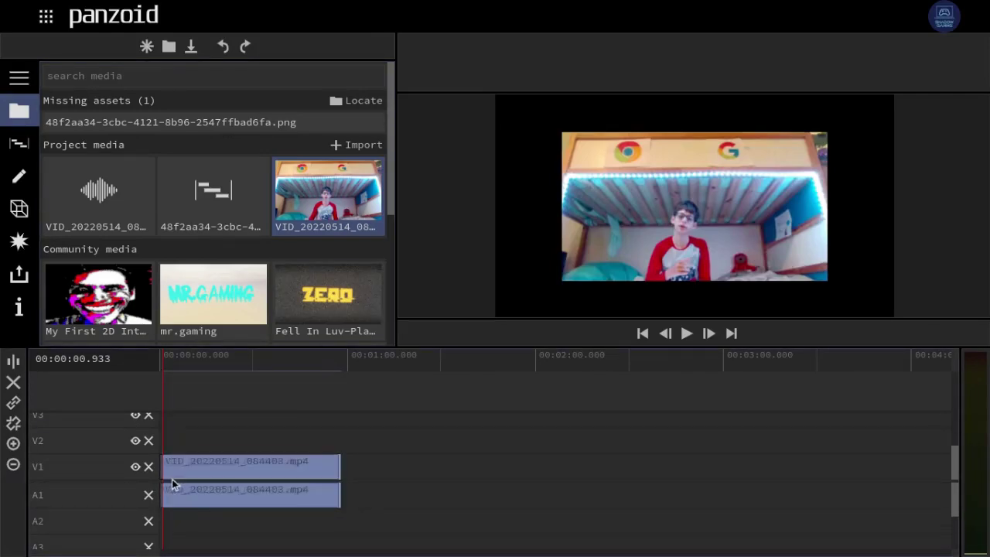
left_click_drag(172, 478, 168, 479)
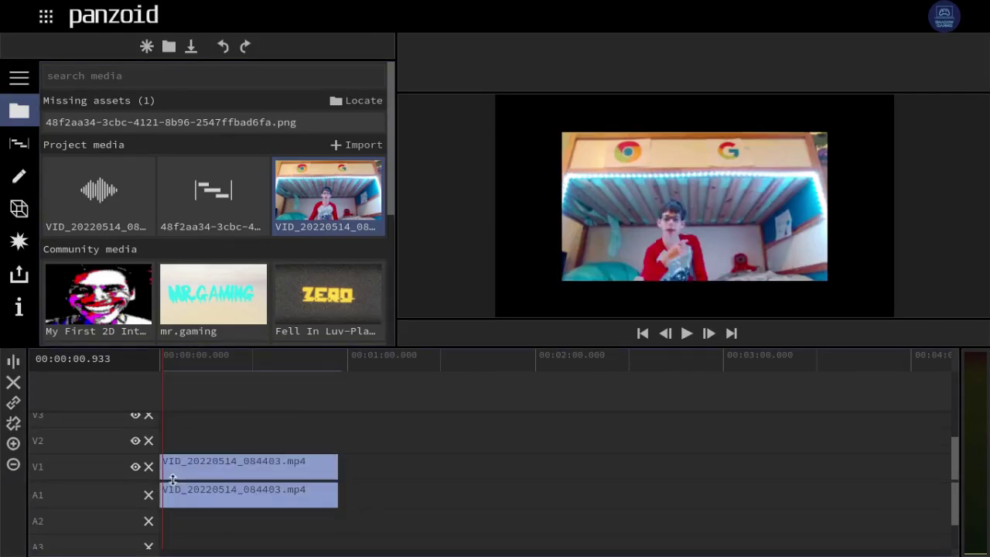
- Preview the webcam clip, then shift it later and delete it from the timeline
key("space")
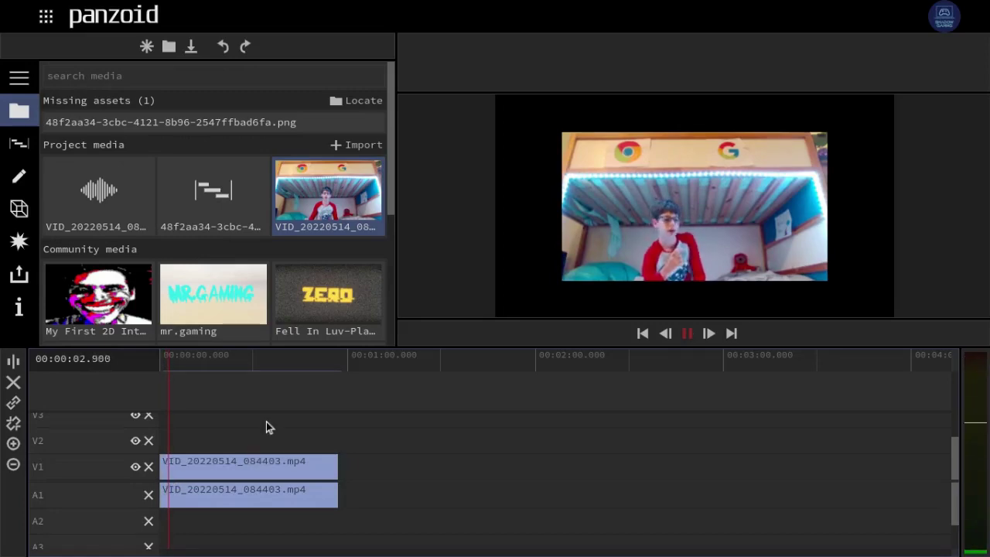
left_click(266, 421)
key("space")
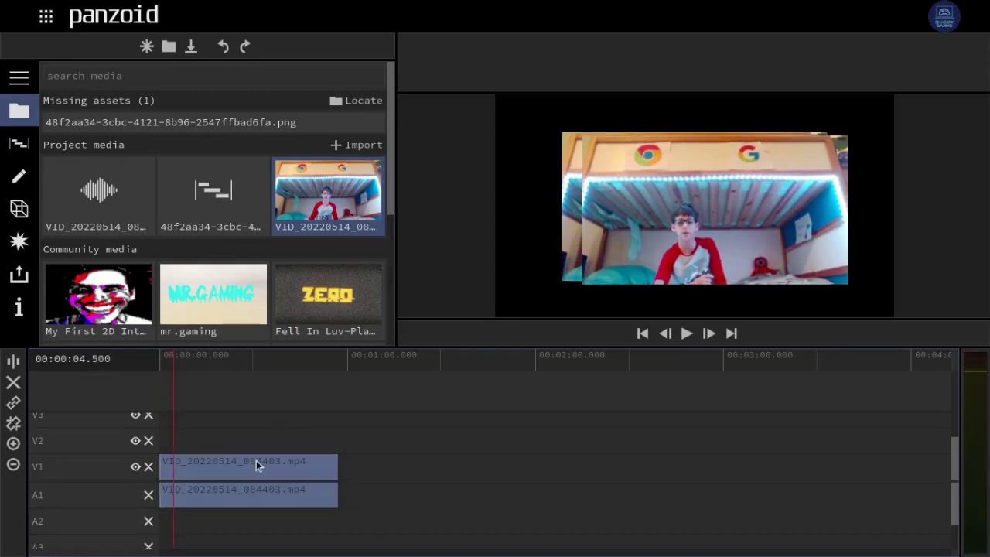
left_click_drag(256, 461, 369, 448)
key("Delete")
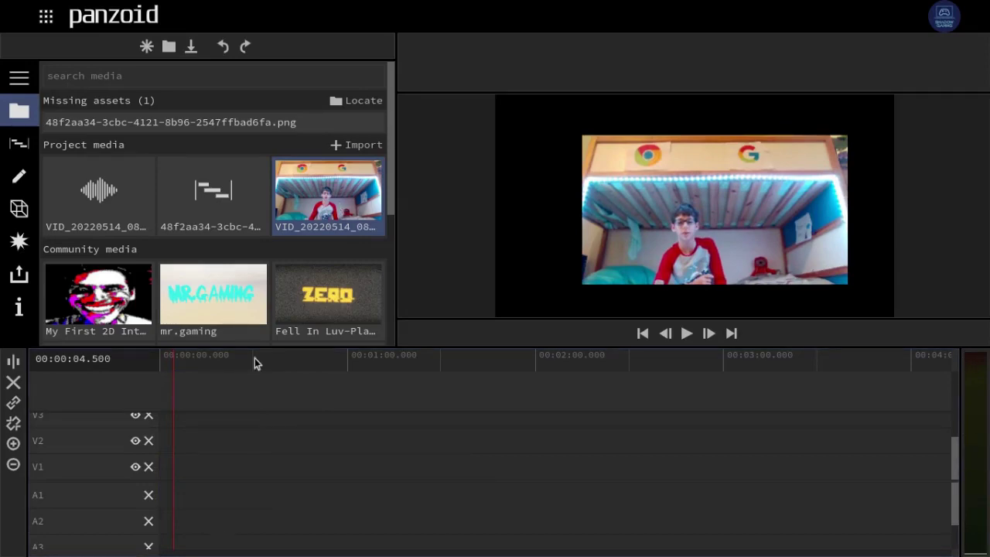
- Re-add VID_20220514_084403.mp4 at 0:00, preview it, and select the clip
left_click_drag(332, 173, 159, 477)
key("space")
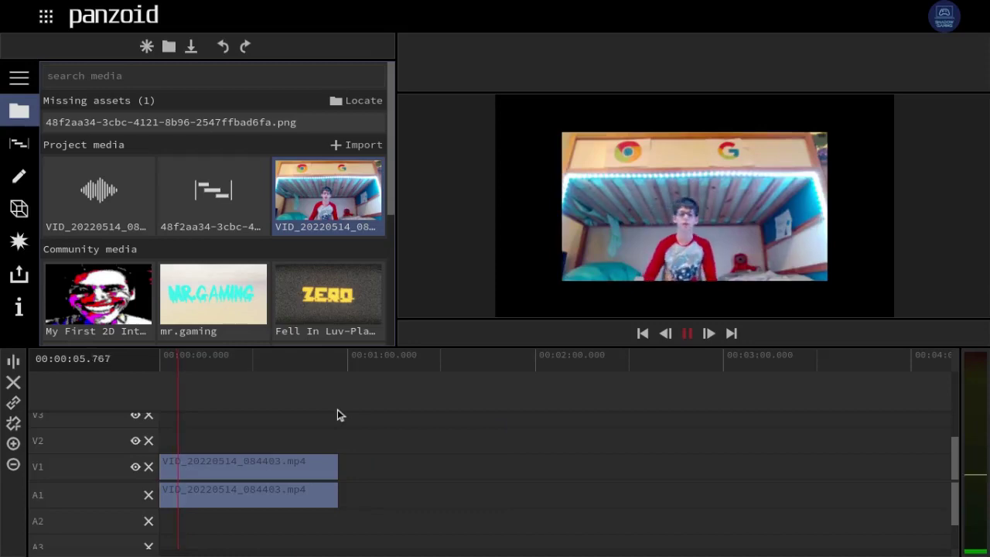
key("space")
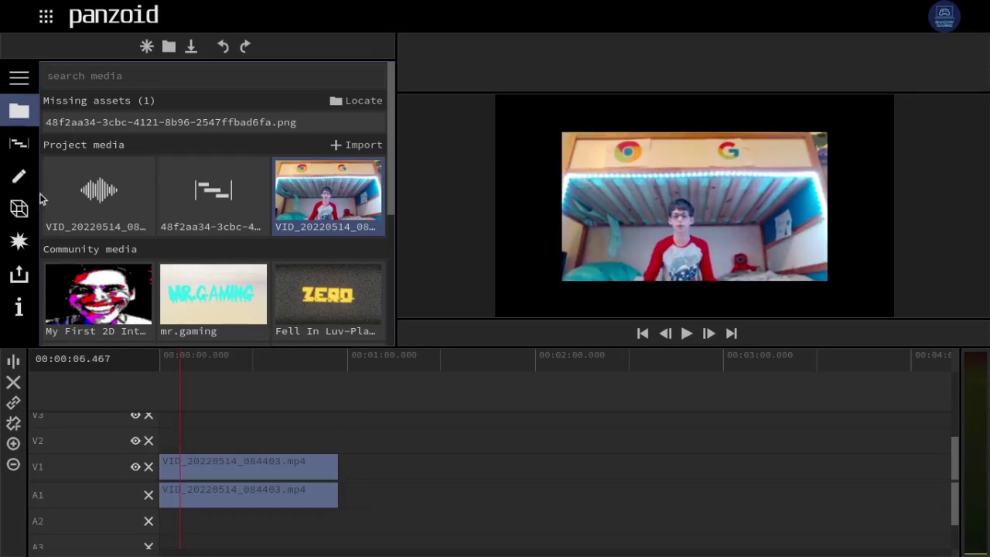
left_click(227, 473)
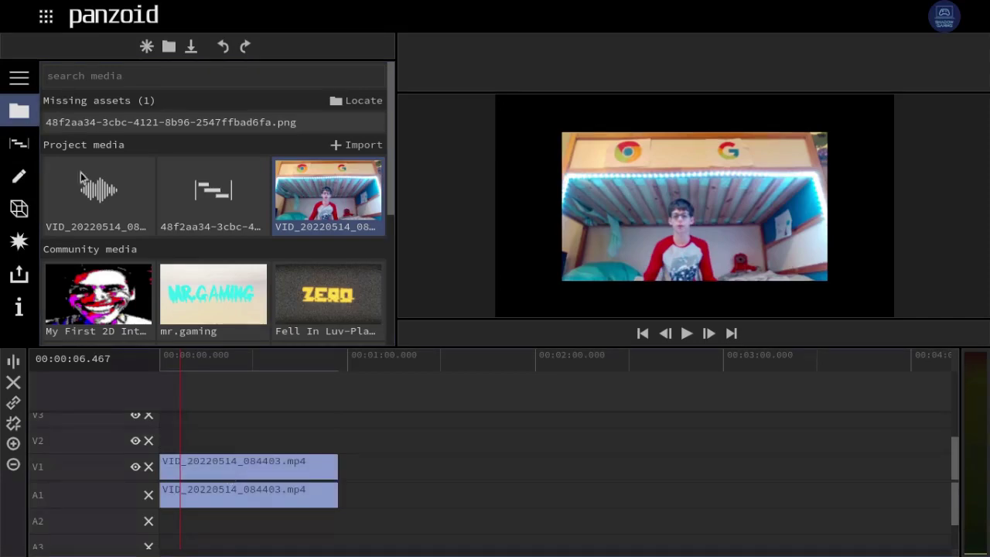
- Show the webcam clip's Edit properties, briefly expanding the sidebar section names
left_click(9, 180)
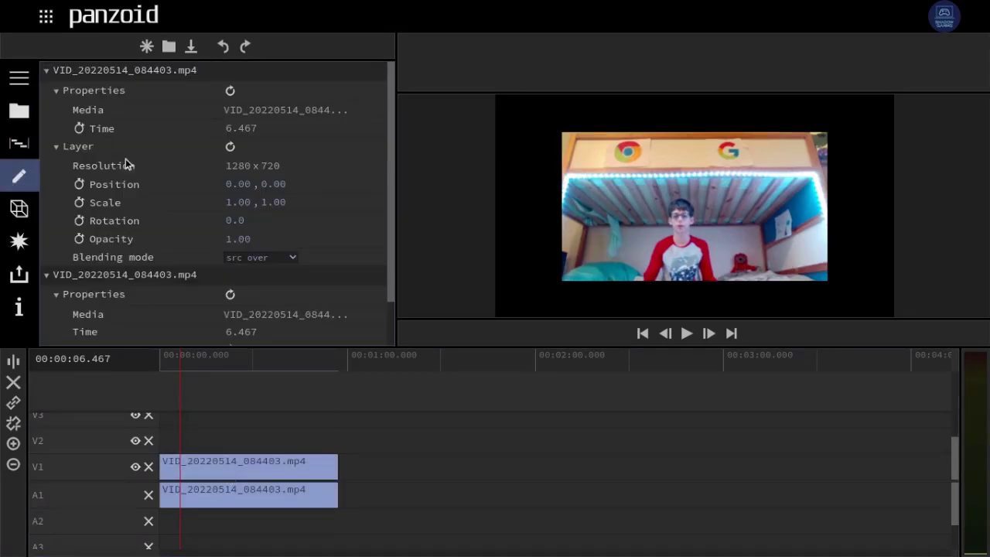
left_click(18, 78)
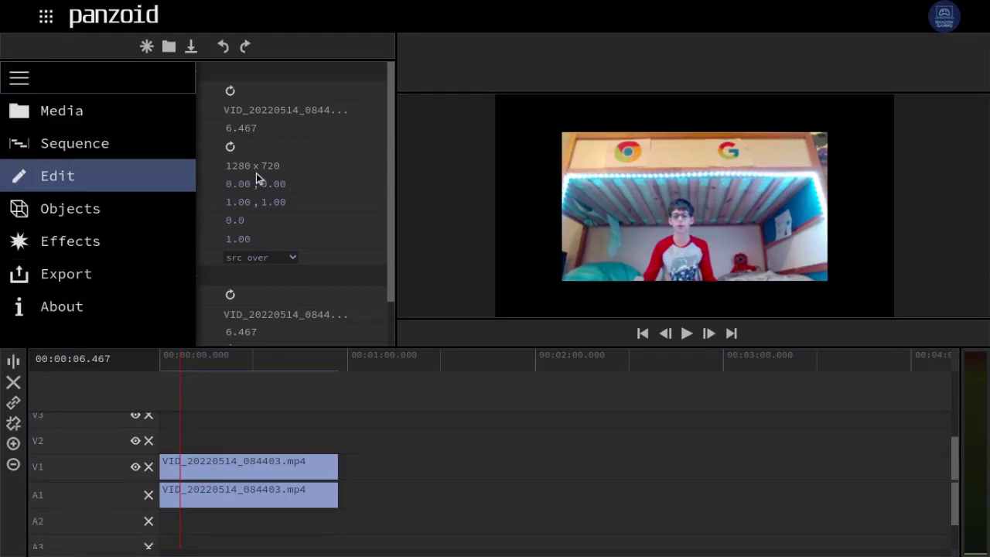
left_click(19, 77)
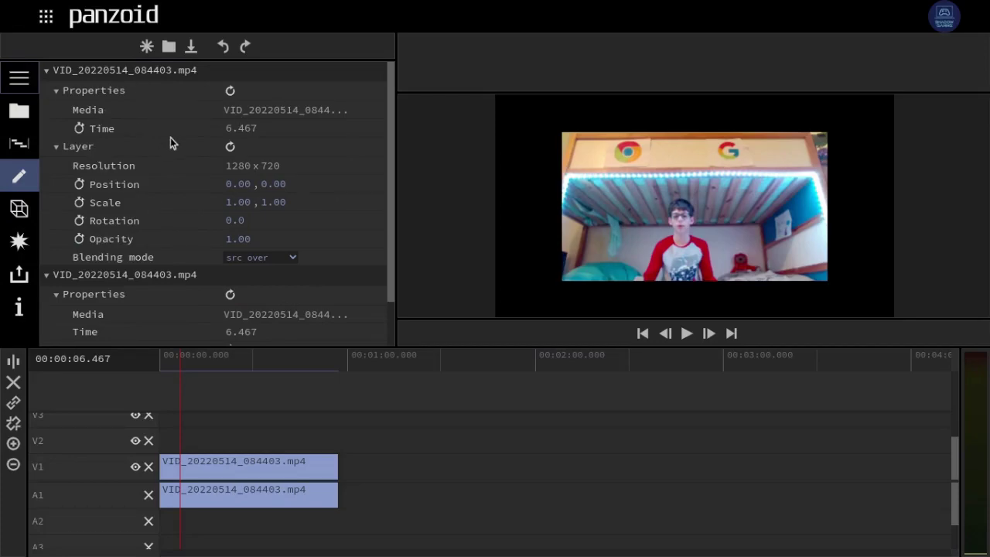
- Reset the clip's Properties and Layer settings, then undo both resets
left_click(229, 91)
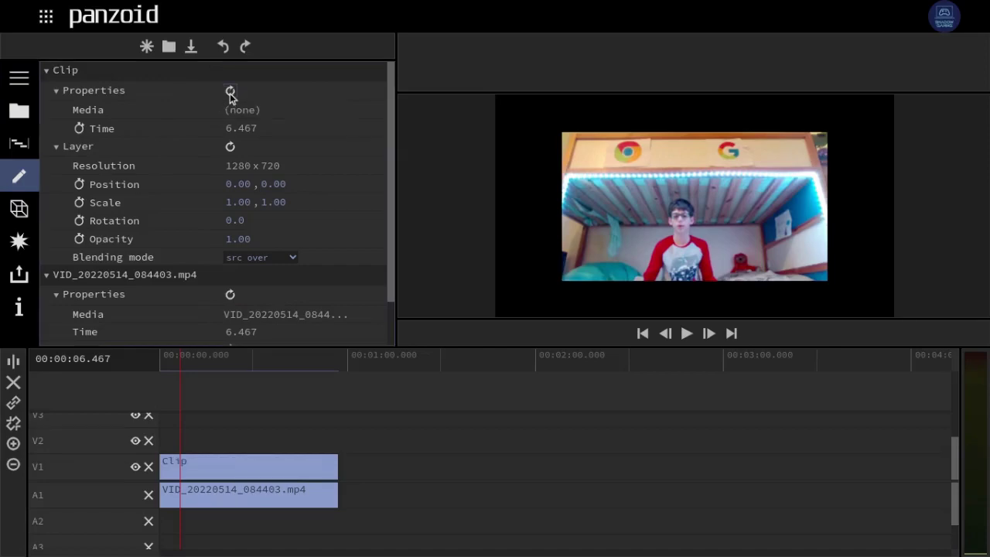
left_click(229, 147)
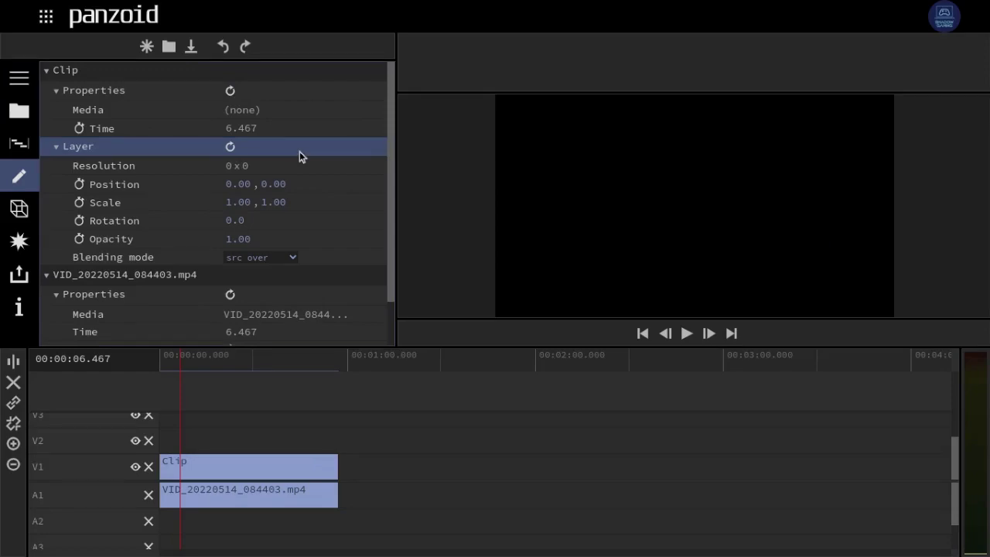
key("ctrl+z")
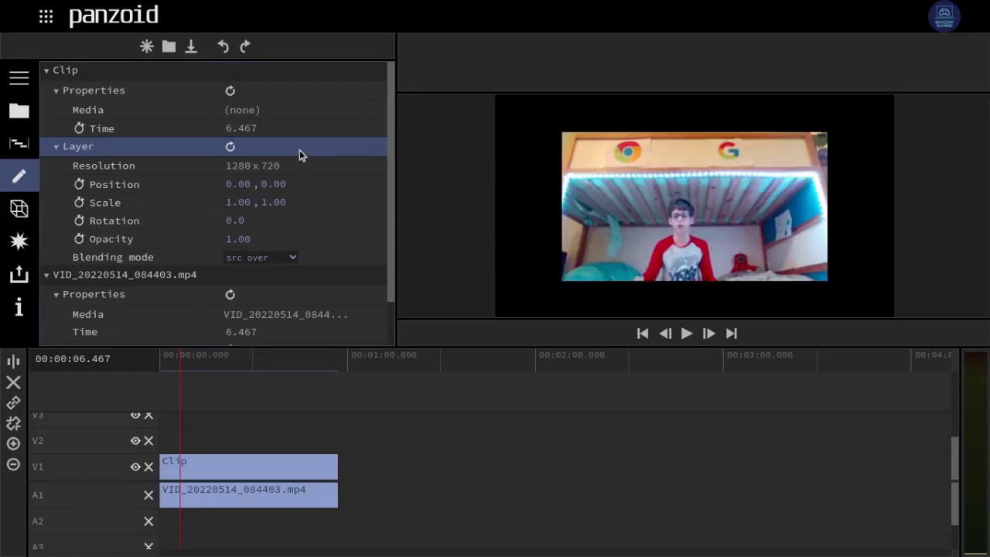
key("ctrl+z")
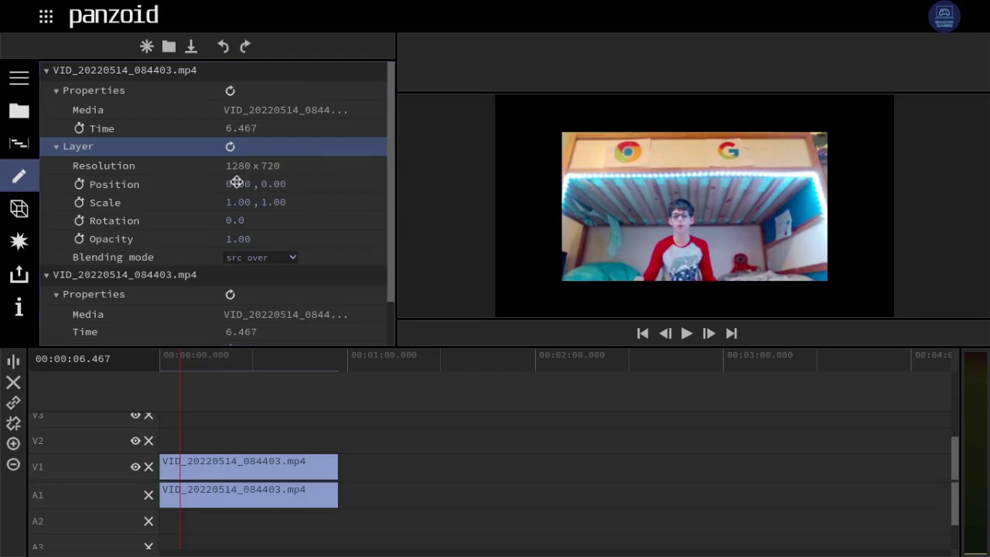
- Scrub the webcam layer to position -4.67 and scale 1.35, with rotation 0.0 and opacity 1.00
left_click_drag(203, 181, 219, 153)
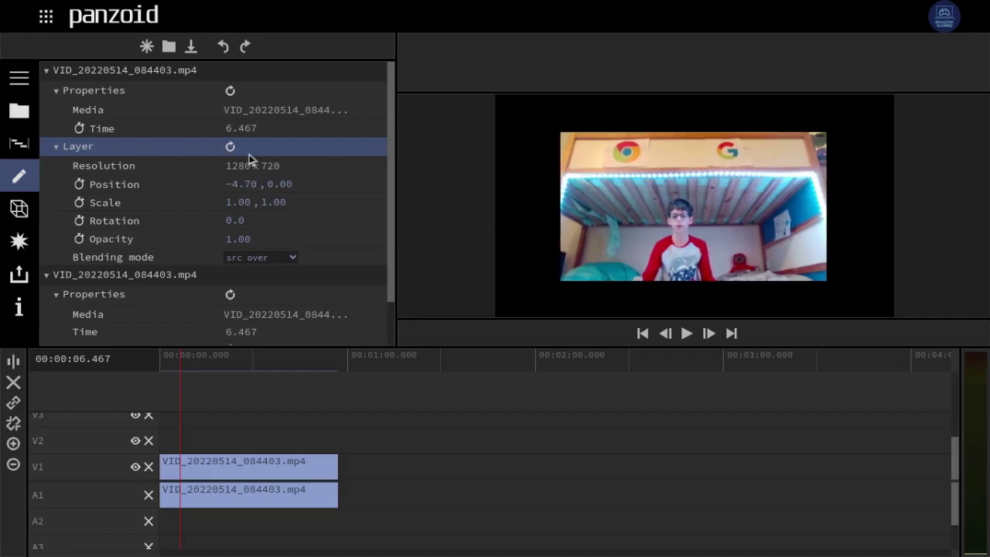
left_click_drag(238, 203, 294, 242)
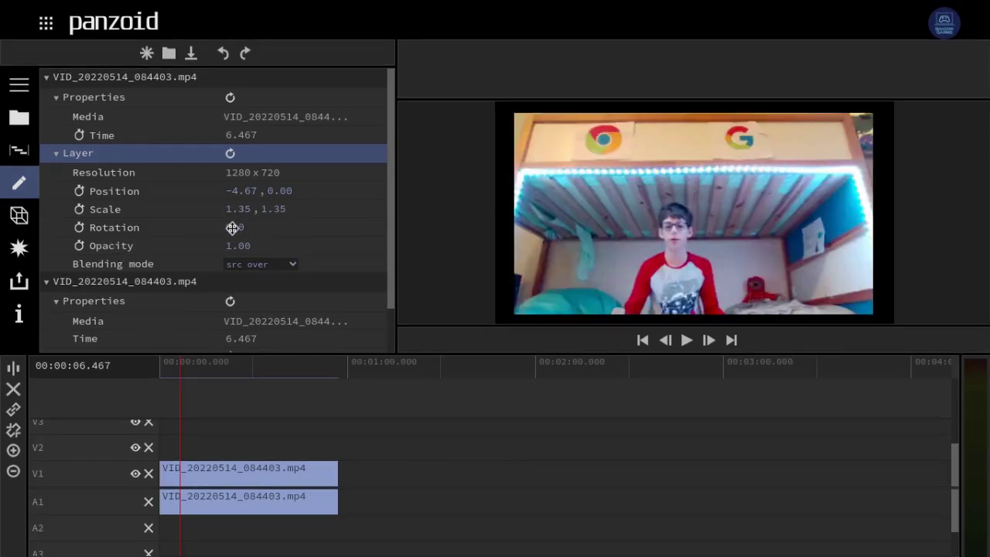
left_click_drag(232, 228, 262, 239)
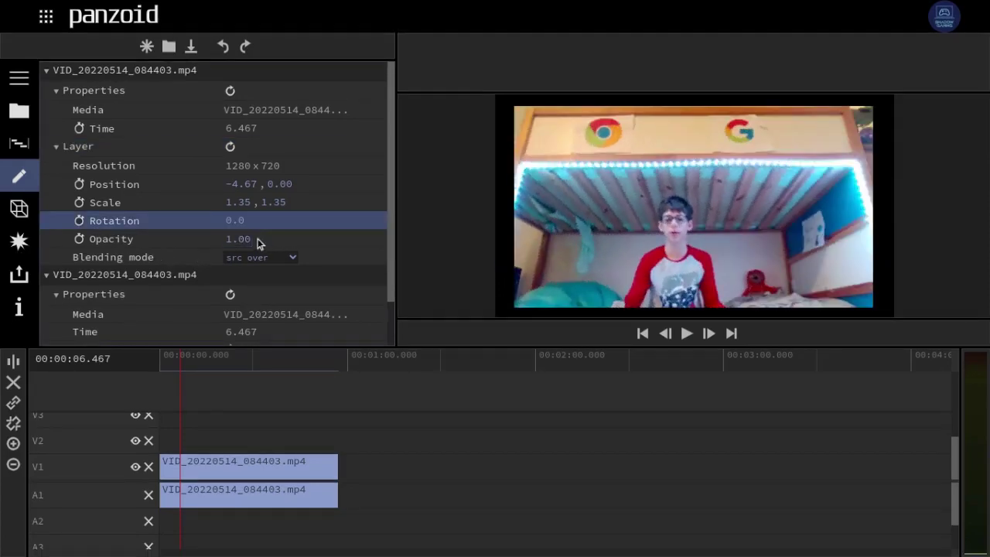
left_click_drag(223, 238, 134, 239)
key("shift")
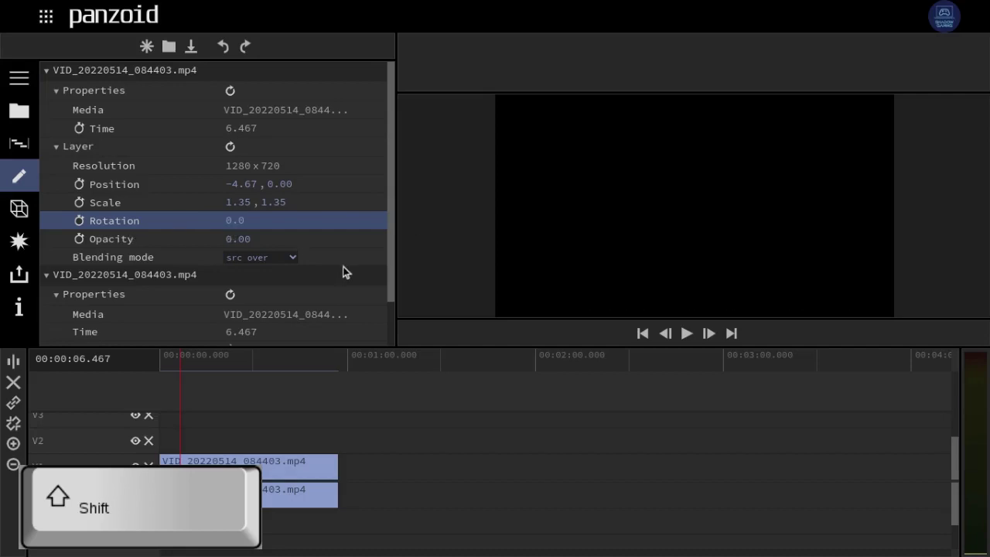
left_click_drag(345, 272, 493, 287)
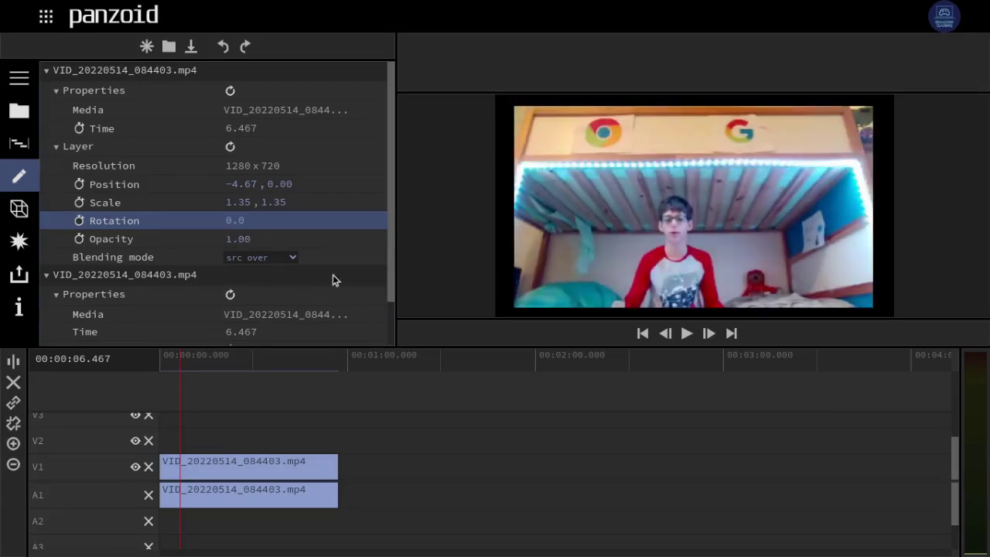
- Check audio Volume 1.00 and Pan 0.00, then rewind the playhead to 00:00:00.000
scroll(70, 323, "down", 1)
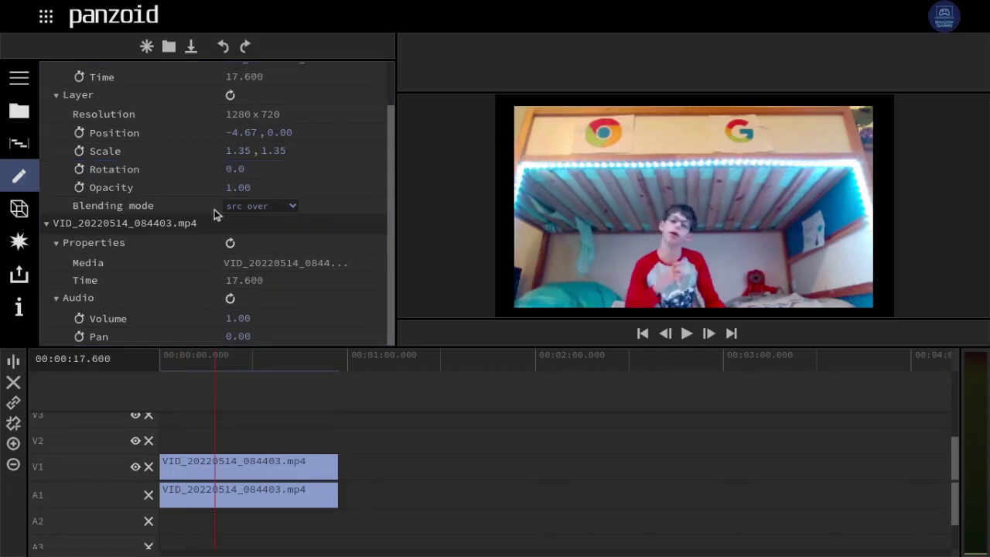
scroll(91, 184, "up", 1)
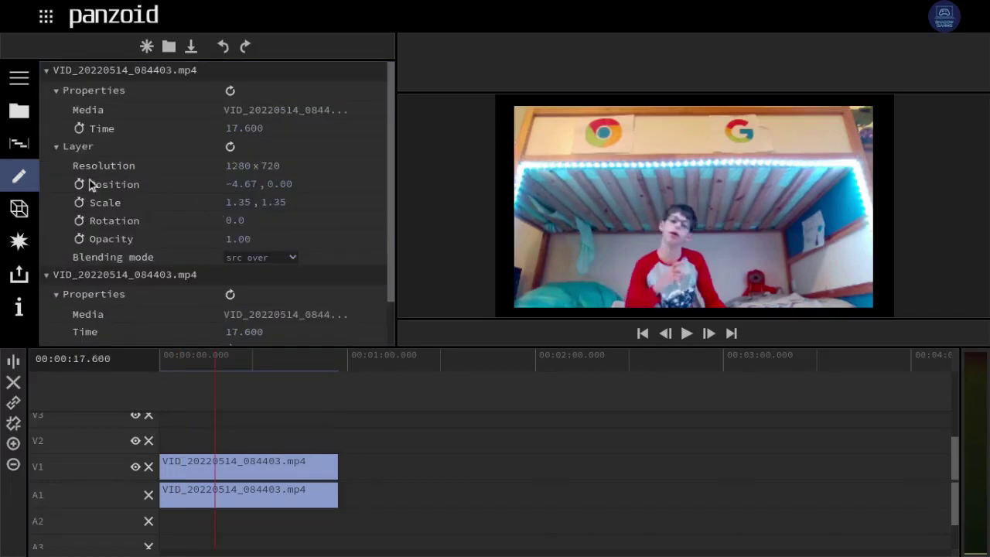
scroll(82, 154, "down", 1)
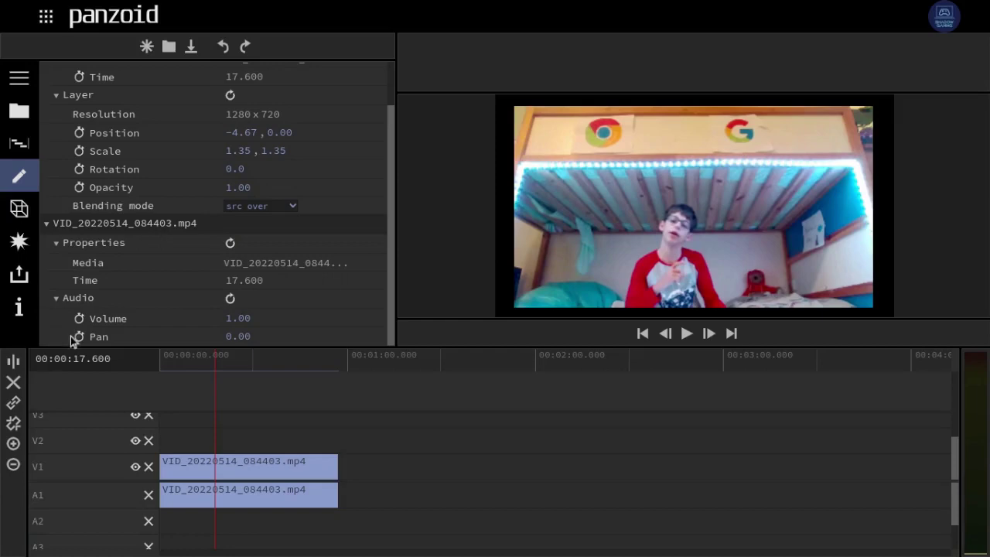
scroll(209, 185, "up", 1)
scroll(209, 172, "down", 1)
left_click_drag(216, 365, 129, 350)
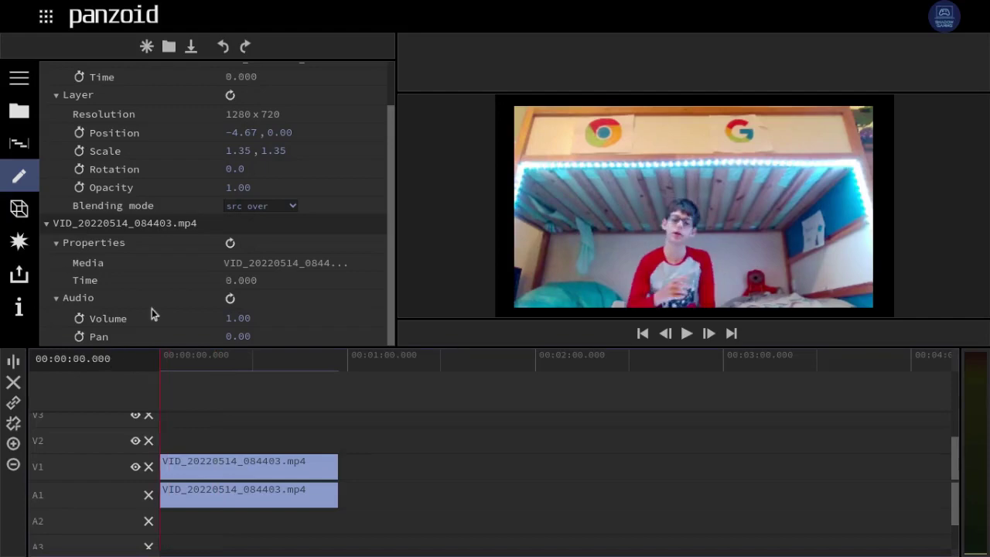
scroll(152, 309, "up", 1)
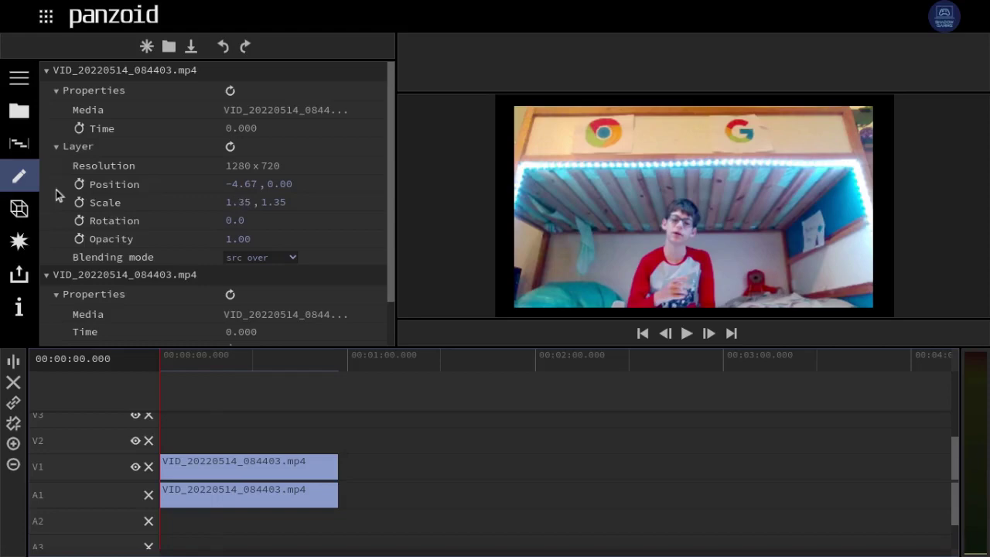
- Keyframe Scale so the webcam clip zooms in to 3.59 around 5.8 seconds
left_click(79, 202)
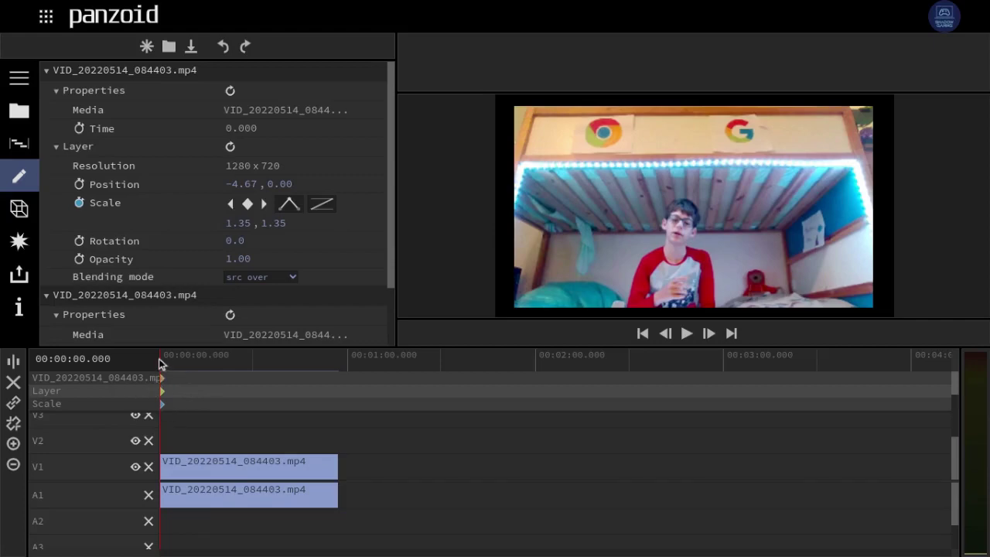
left_click_drag(159, 364, 132, 362)
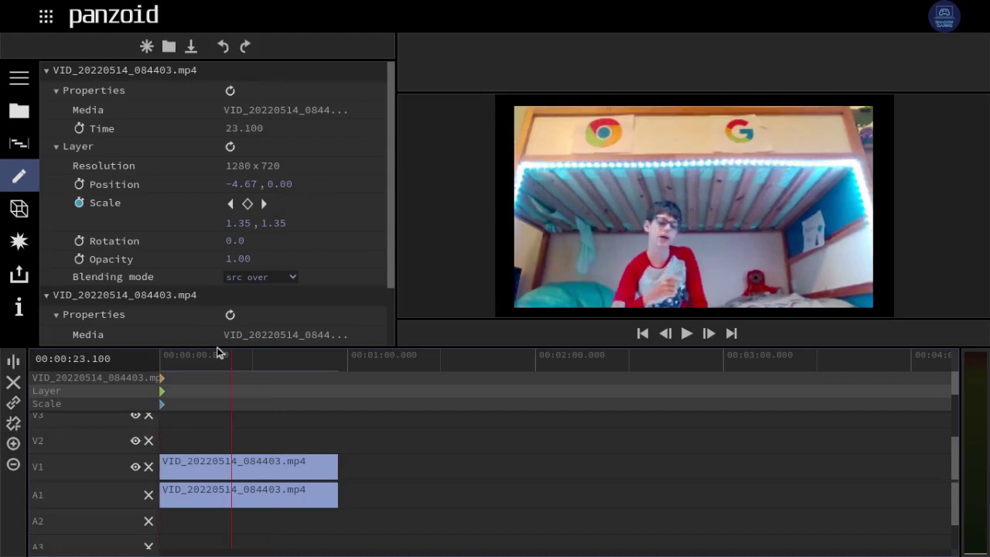
left_click_drag(219, 352, 178, 356)
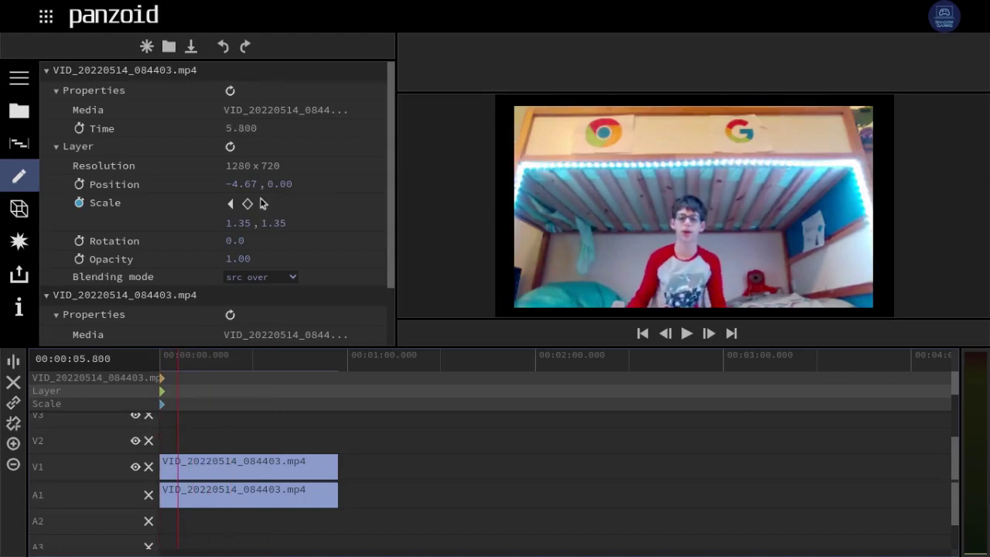
left_click(247, 204)
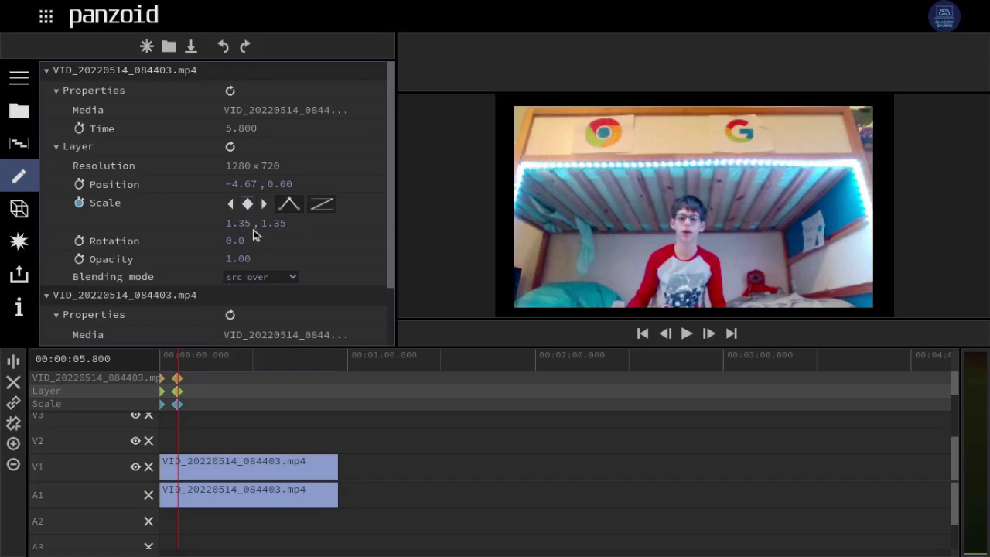
left_click_drag(245, 225, 411, 236)
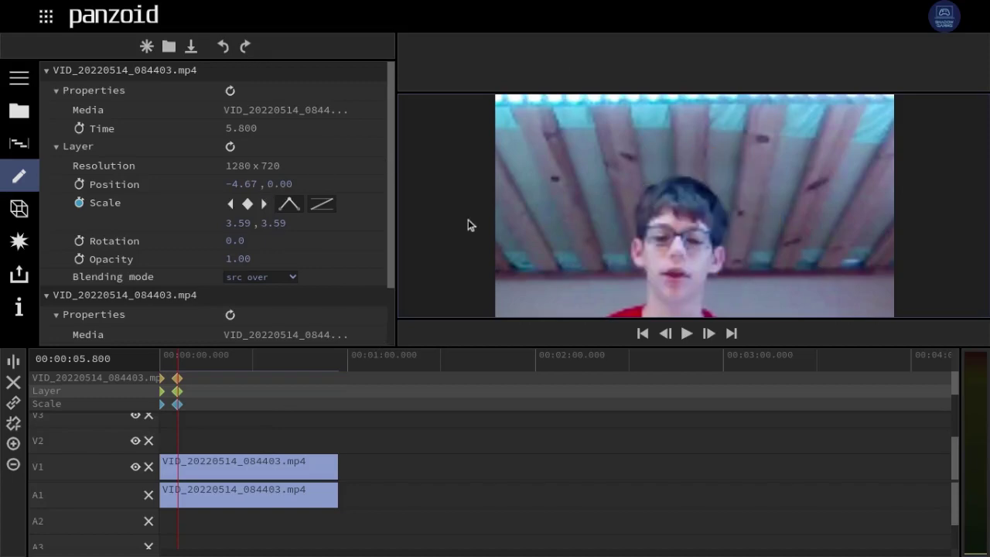
- Set the clip's vertical position to 100
left_click_drag(255, 186, 981, 151)
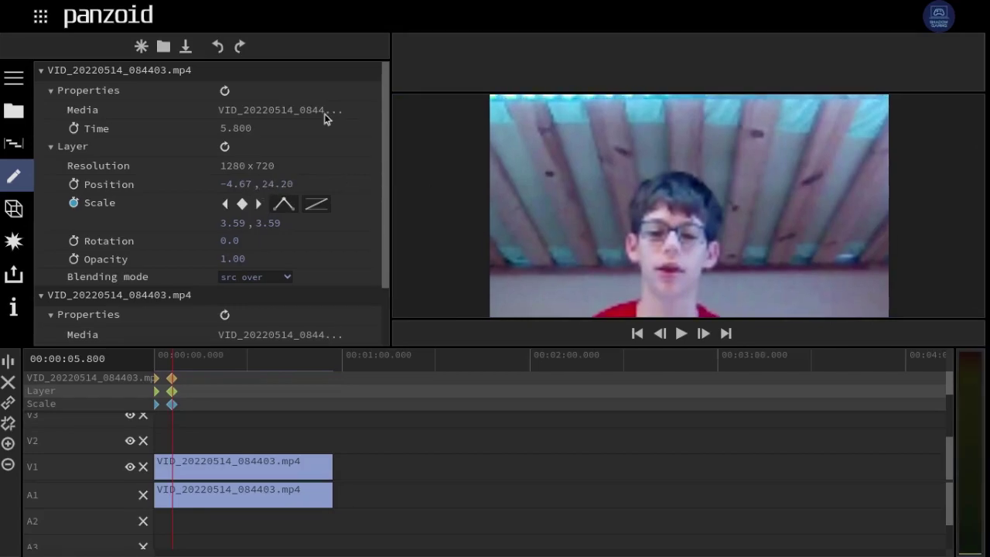
left_click_drag(268, 189, 283, 177)
left_click(277, 183)
type("10")
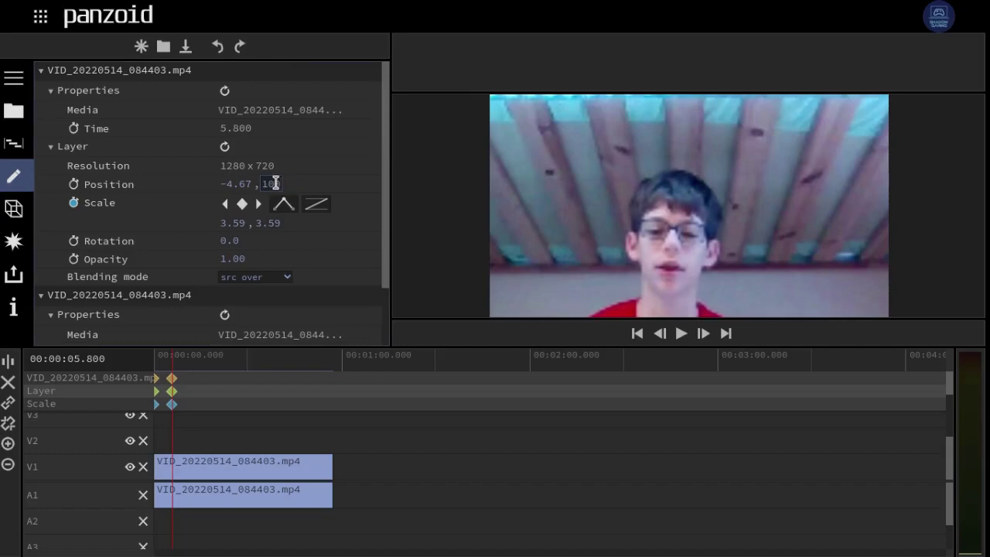
type("0")
key("Return")
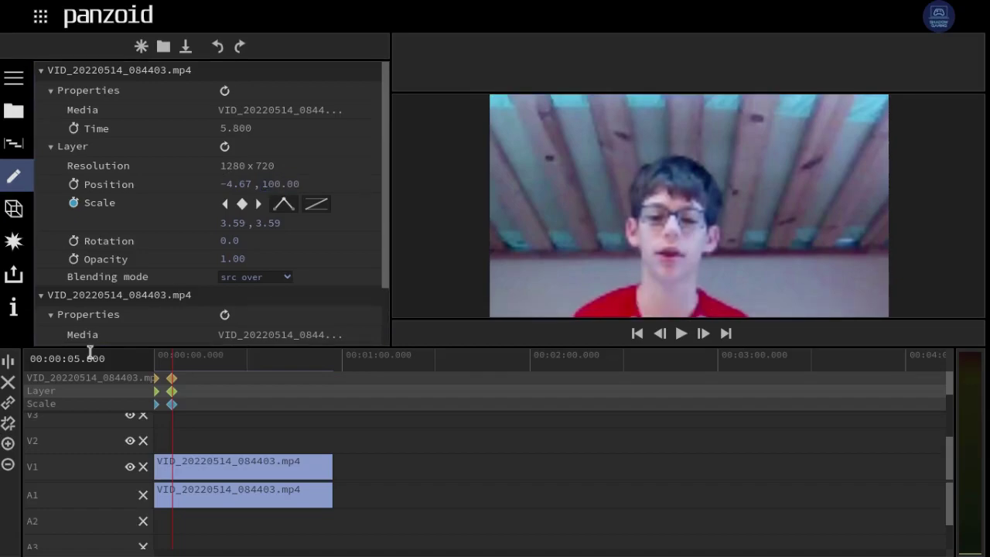
- Rewind and play the clip to preview the zoom, then reselect the webcam clip
left_click_drag(173, 367, 72, 360)
left_click(109, 371)
key("space")
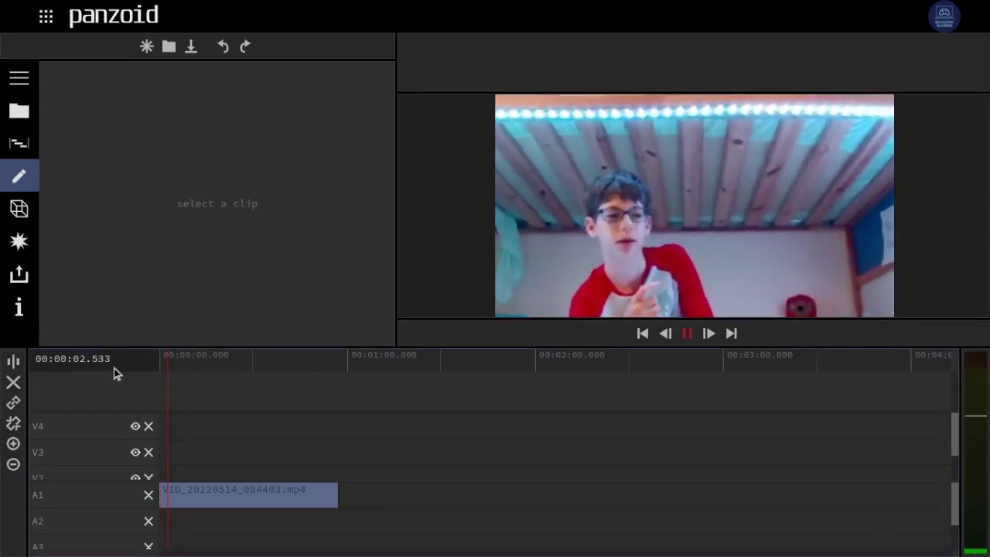
left_click(208, 505)
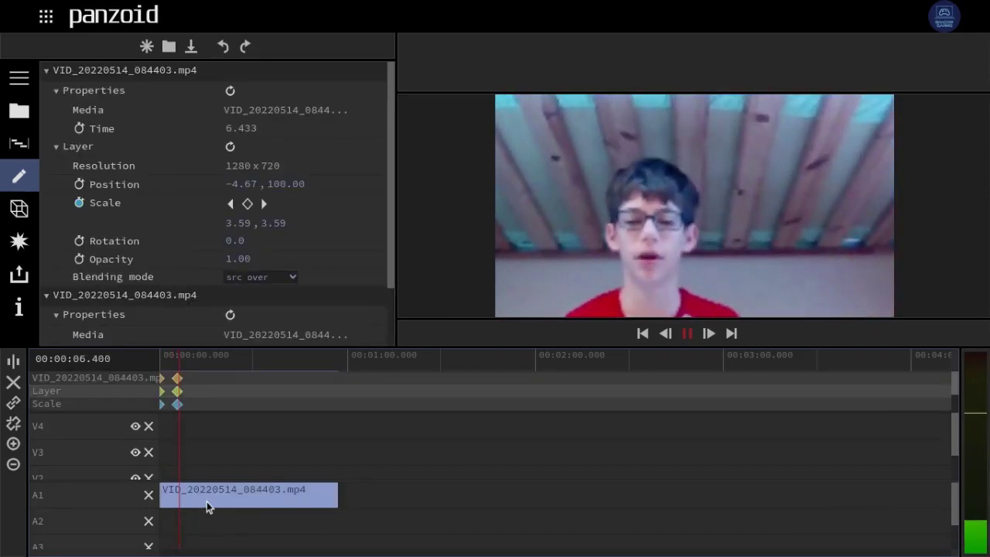
- Delete the Scale keyframes near the playhead on the webcam clip
key("space")
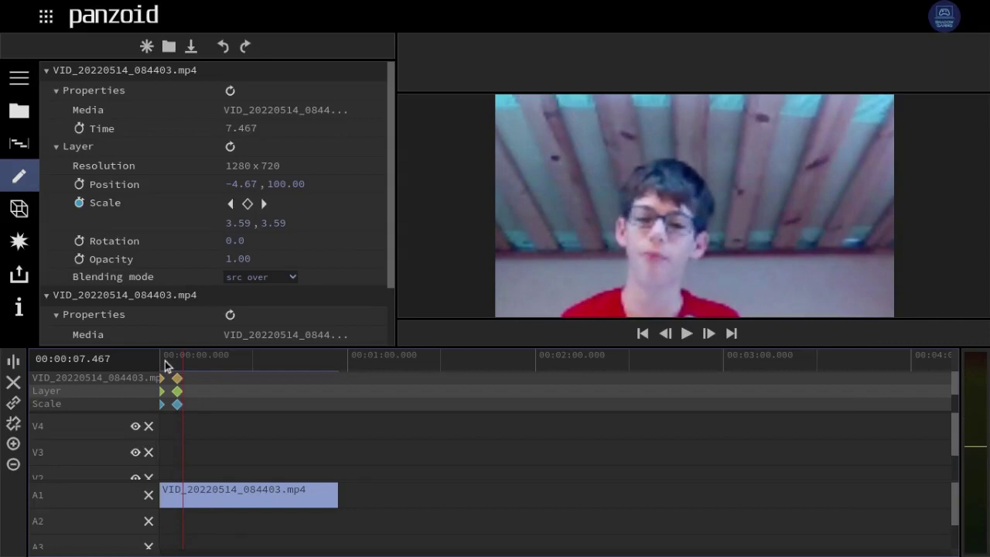
left_click_drag(199, 408, 156, 389)
left_click(212, 383)
left_click_drag(175, 402, 182, 399)
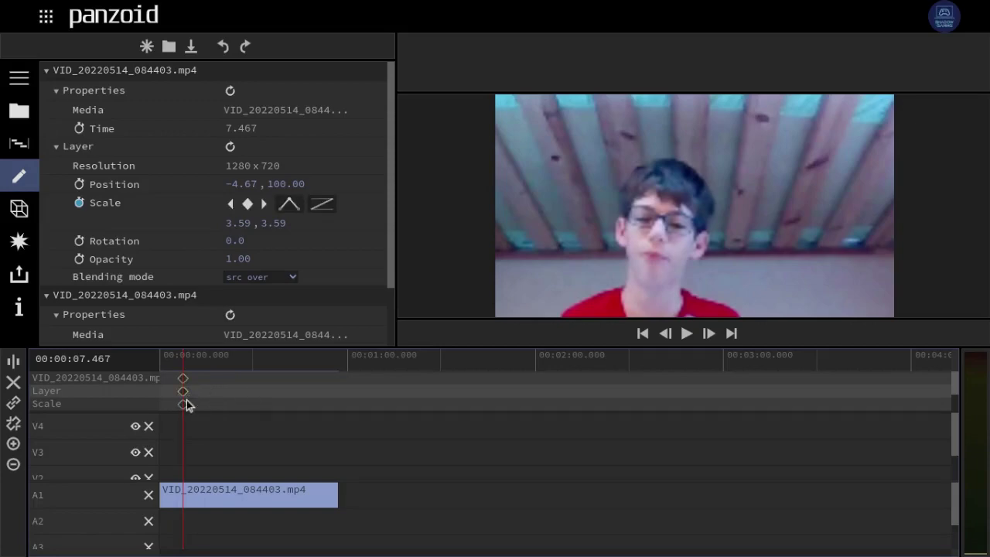
key("Delete")
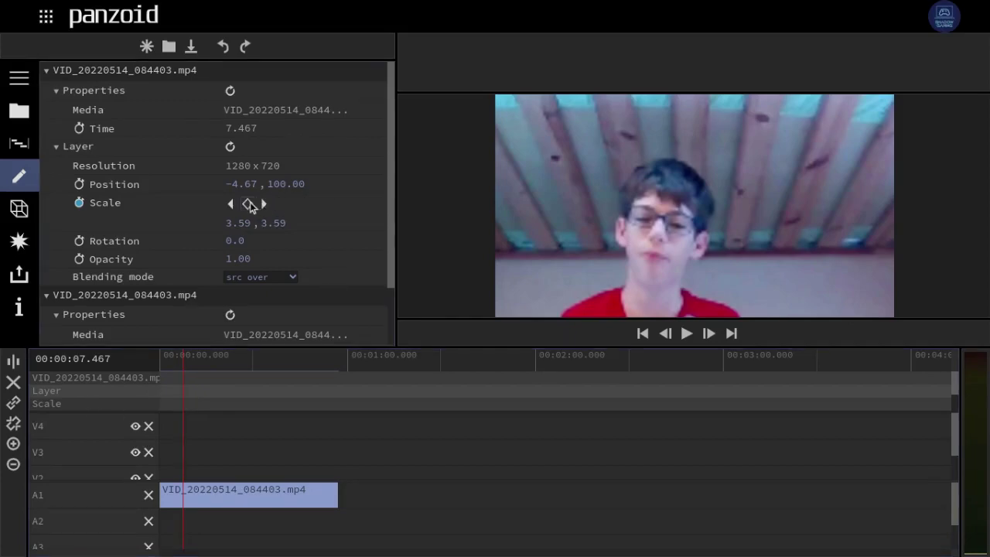
- Turn off Scale animation so the clip stays at 3.59, and play to check
left_click(249, 203)
left_click(248, 204)
left_click(79, 203)
key("space")
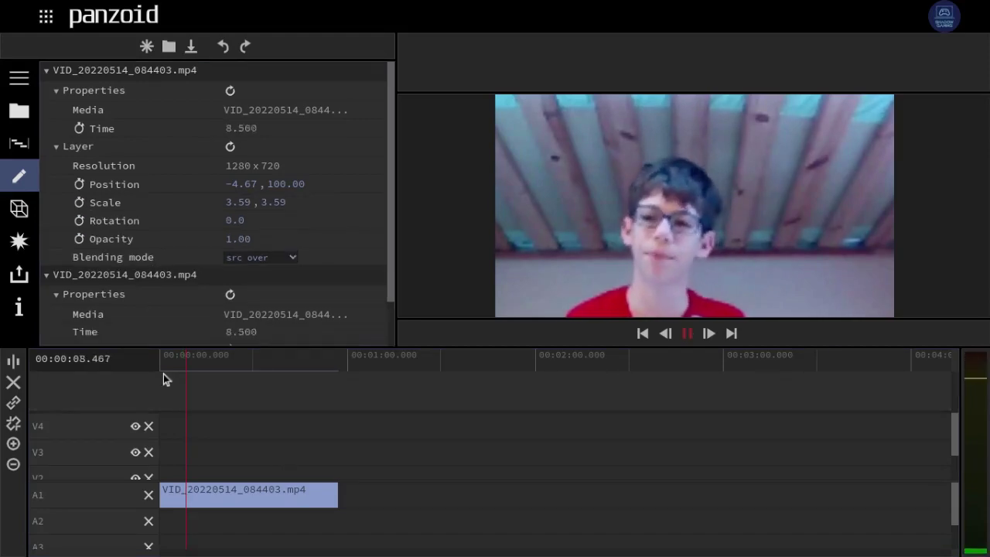
key("space")
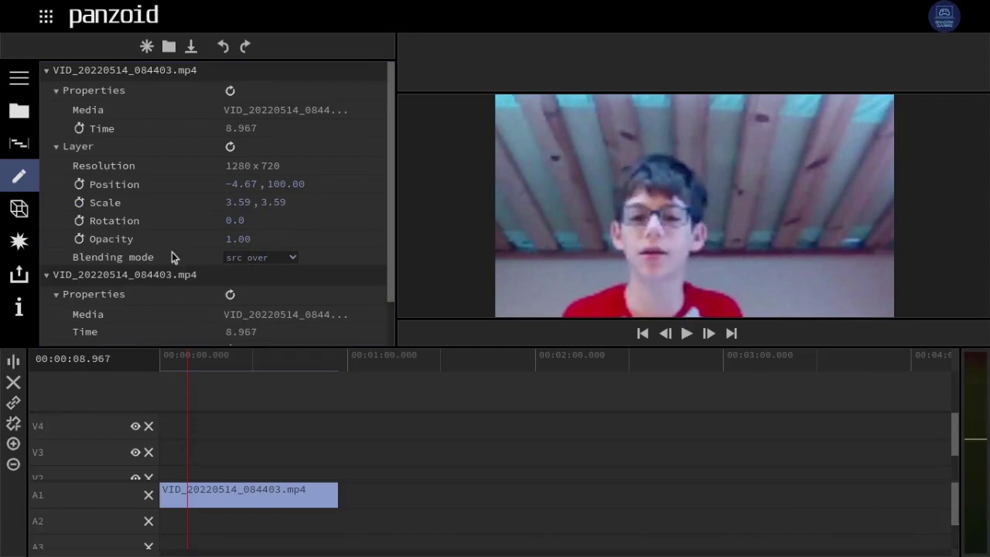
scroll(179, 250, "down", 1)
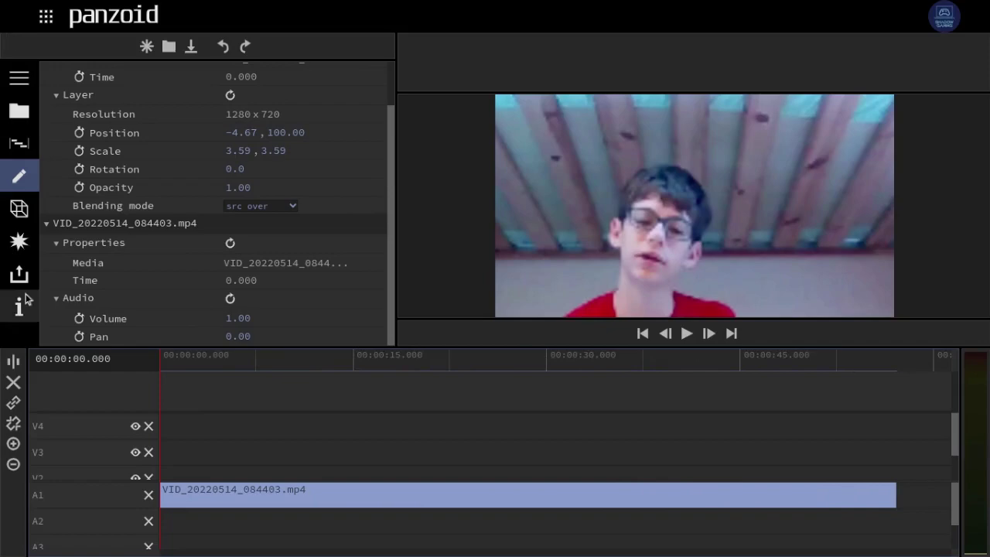
- Bring up the webcam clip's effects and the list of available effects
left_click(17, 242)
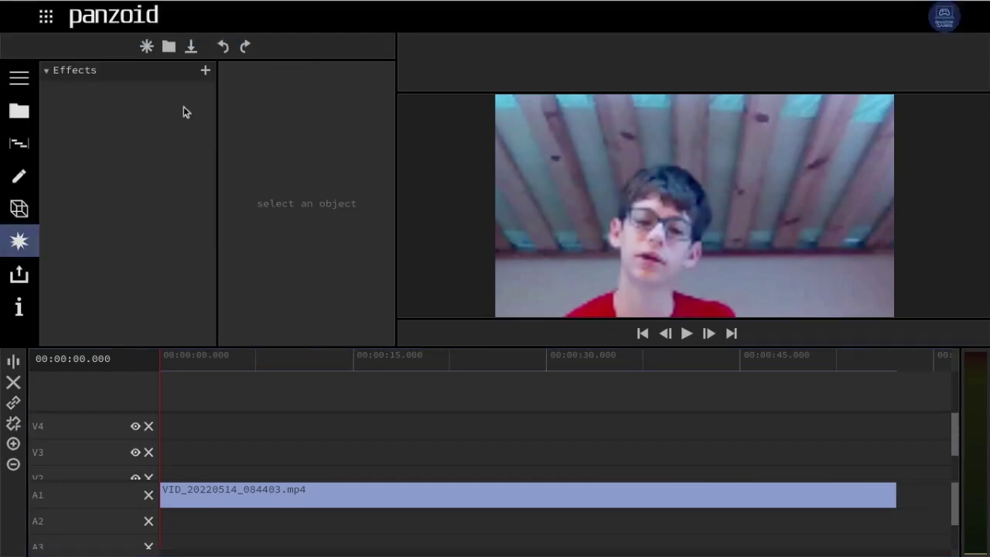
left_click(204, 73)
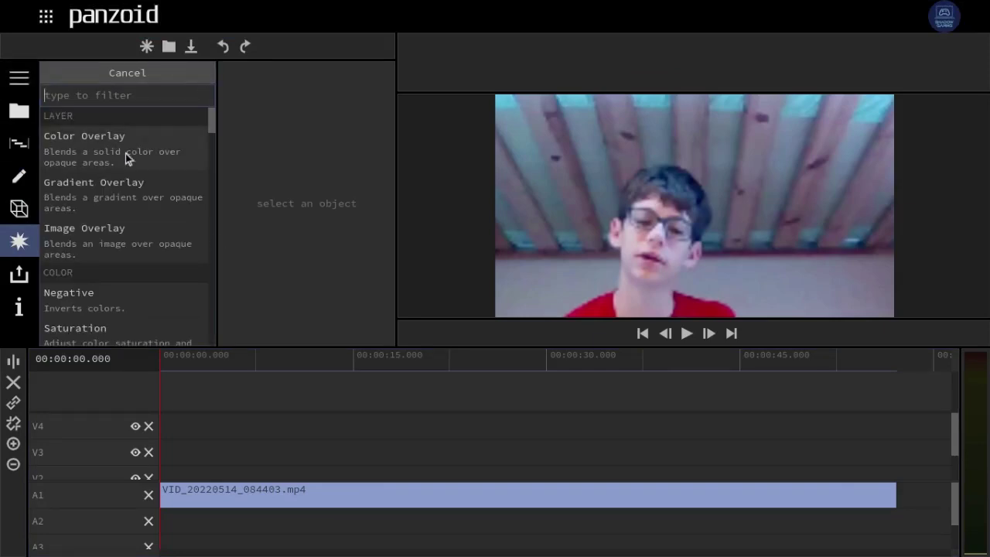
scroll(125, 153, "down", 4)
scroll(126, 154, "down", 10)
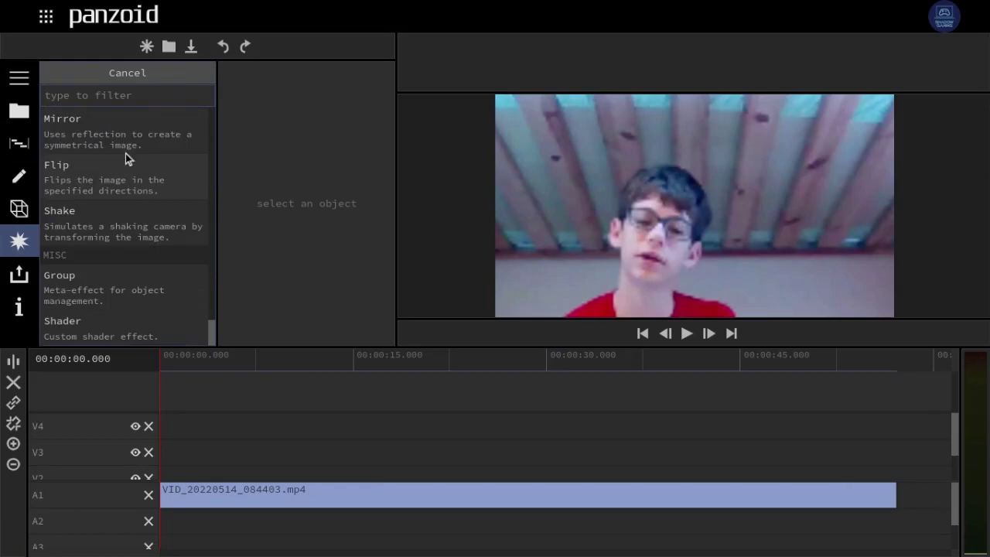
scroll(125, 153, "up", 15)
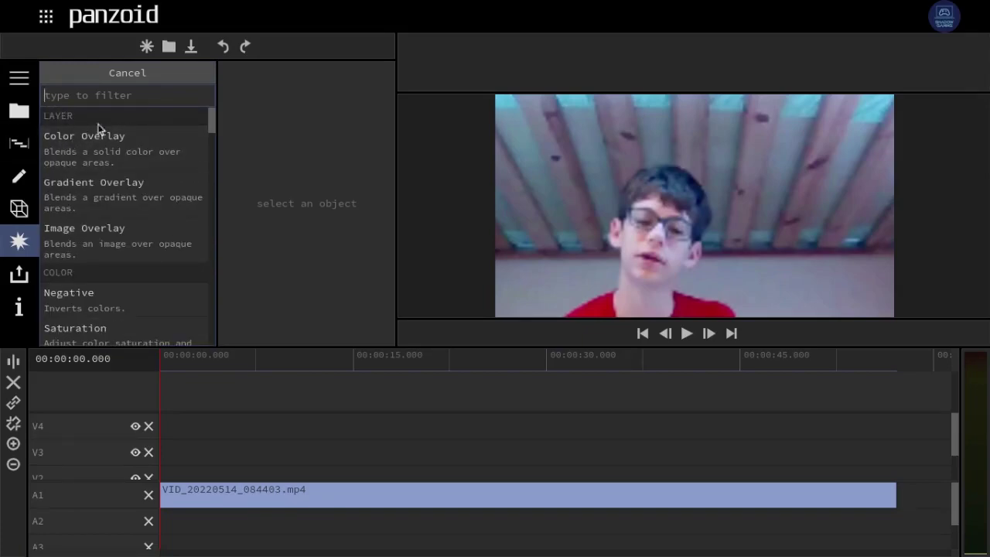
scroll(71, 237, "down", 3)
scroll(71, 236, "up", 3)
- Try filtering the effect list with 'layer', then scroll through color, enhance and distort effects
left_click(112, 90)
type("layer")
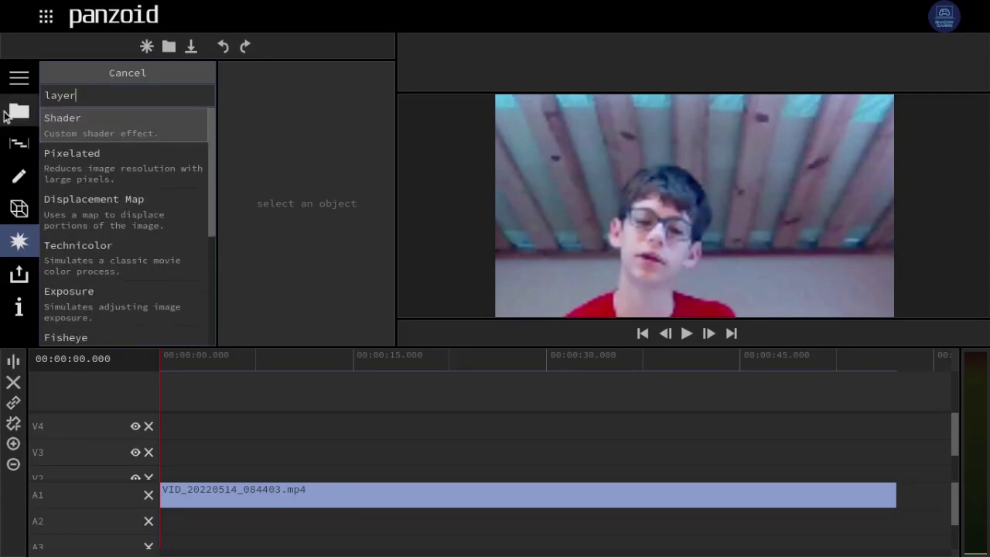
key("BackSpace")
key("BackSpace")
key("BackSpace")
key("BackSpace")
key("BackSpace")
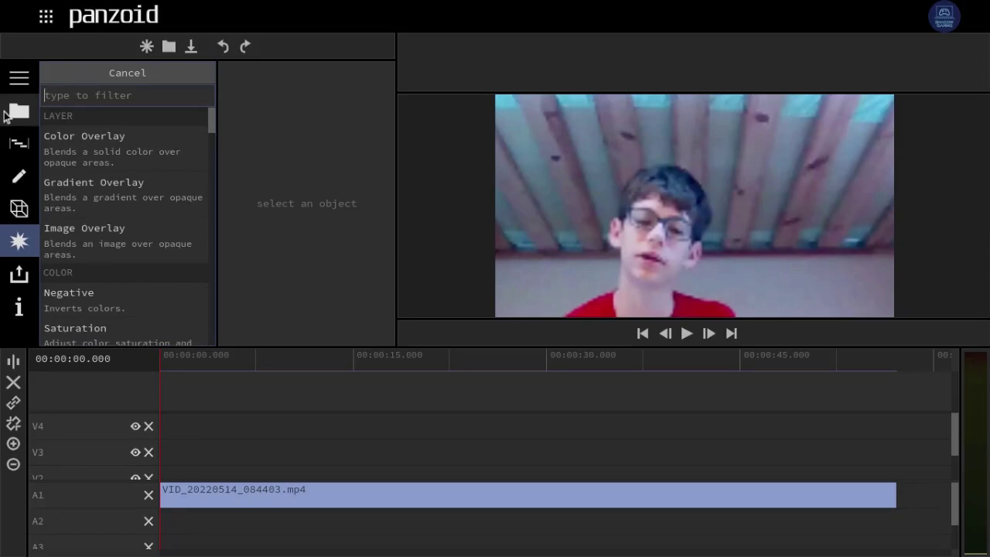
scroll(170, 274, "down", 5)
scroll(169, 274, "down", 6)
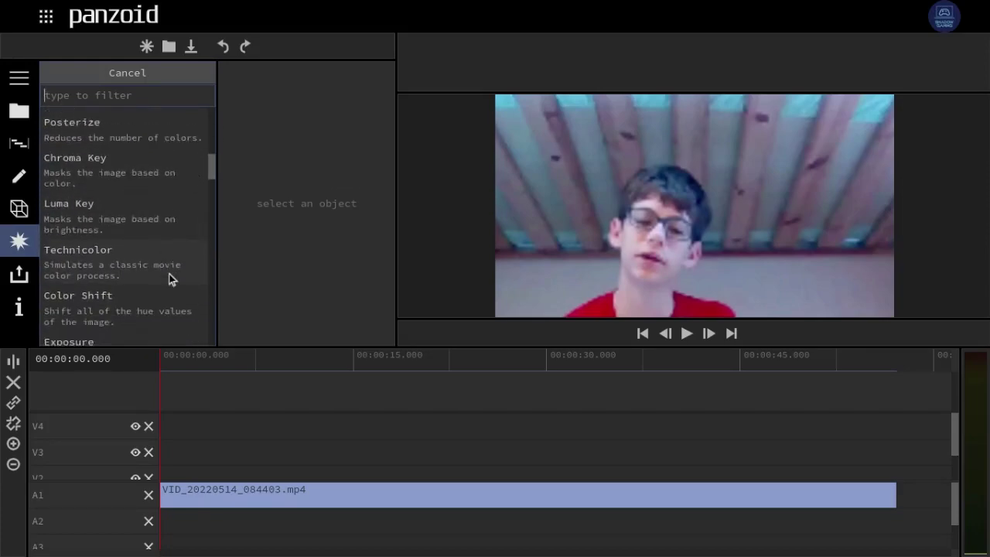
scroll(169, 274, "down", 6)
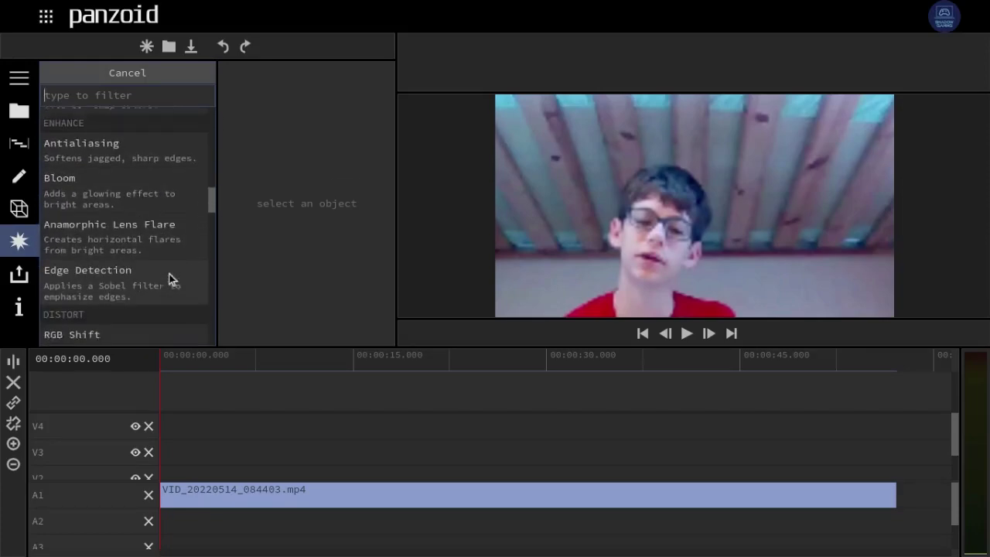
scroll(170, 274, "down", 2)
scroll(170, 273, "up", 1)
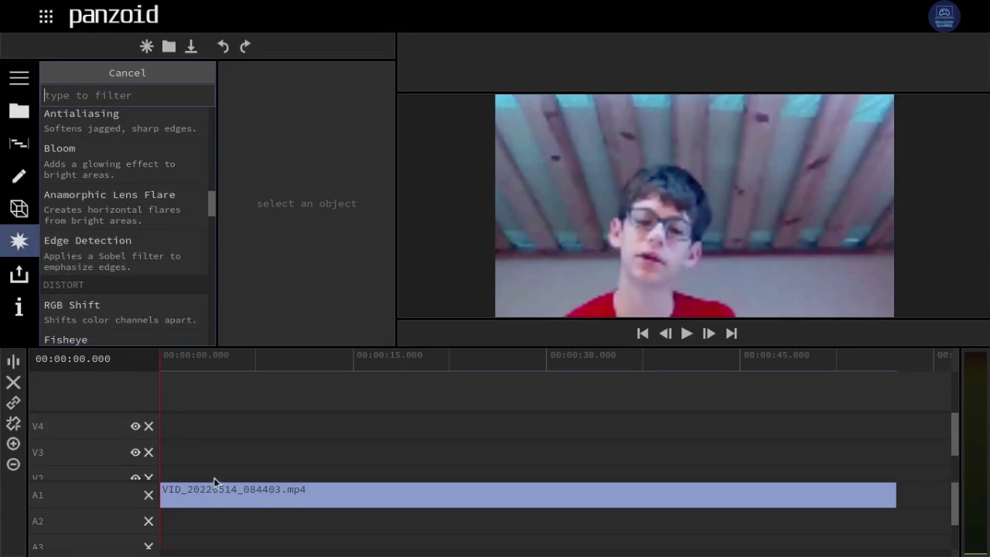
- Add RGB Shift to the clip with Angle reset to 0 and Amount raised to 33.96
left_click(77, 298)
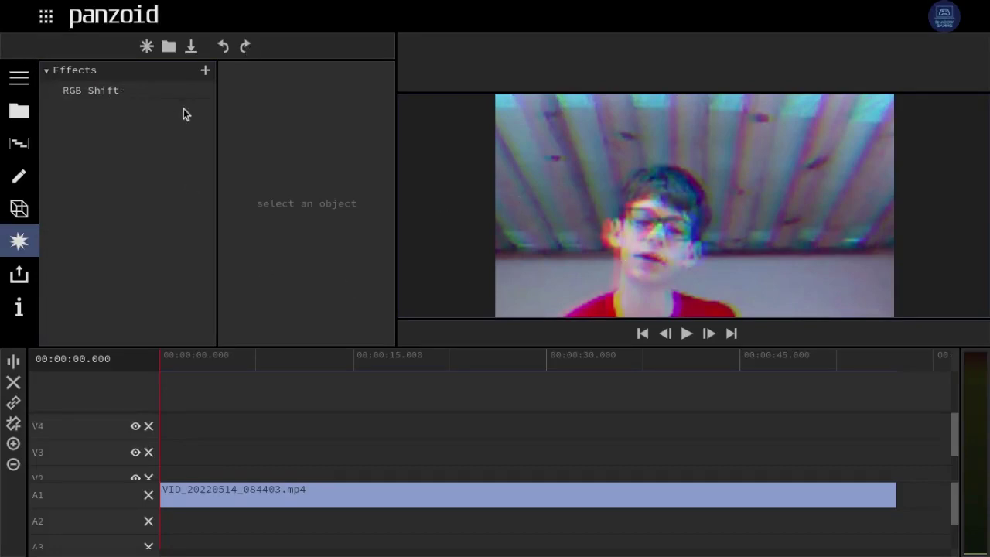
left_click(85, 91)
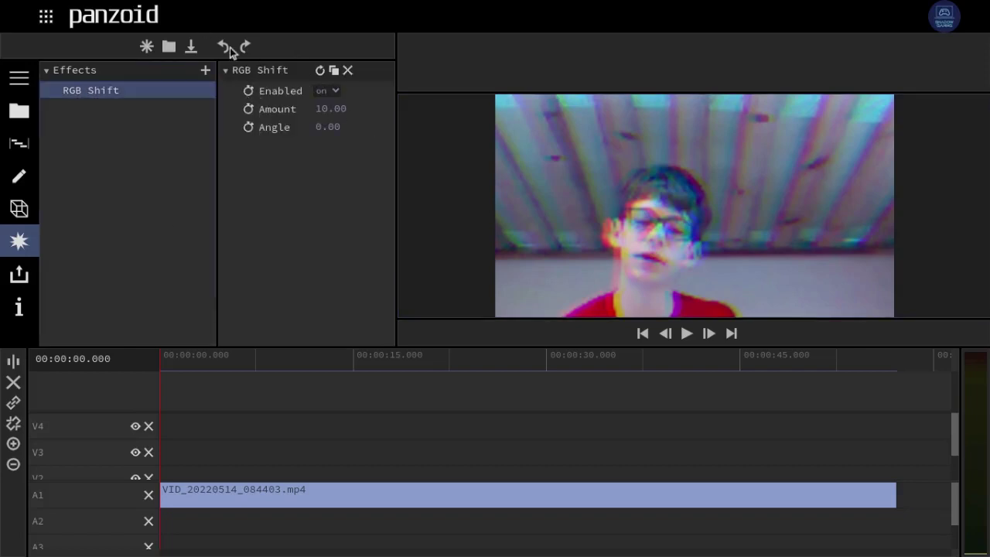
left_click_drag(333, 130, 289, 152)
left_click(321, 72)
left_click_drag(325, 110, 987, 214)
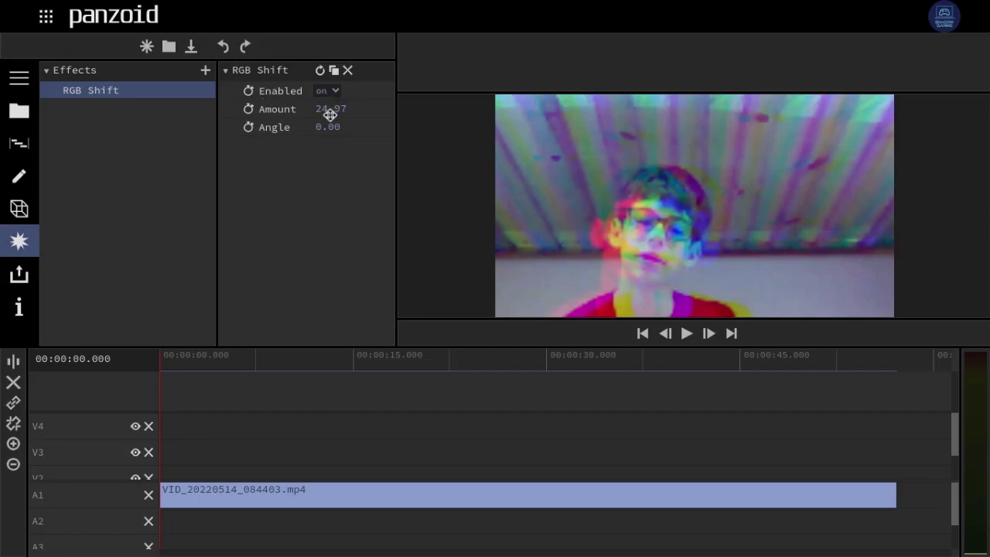
left_click_drag(330, 114, 986, 188)
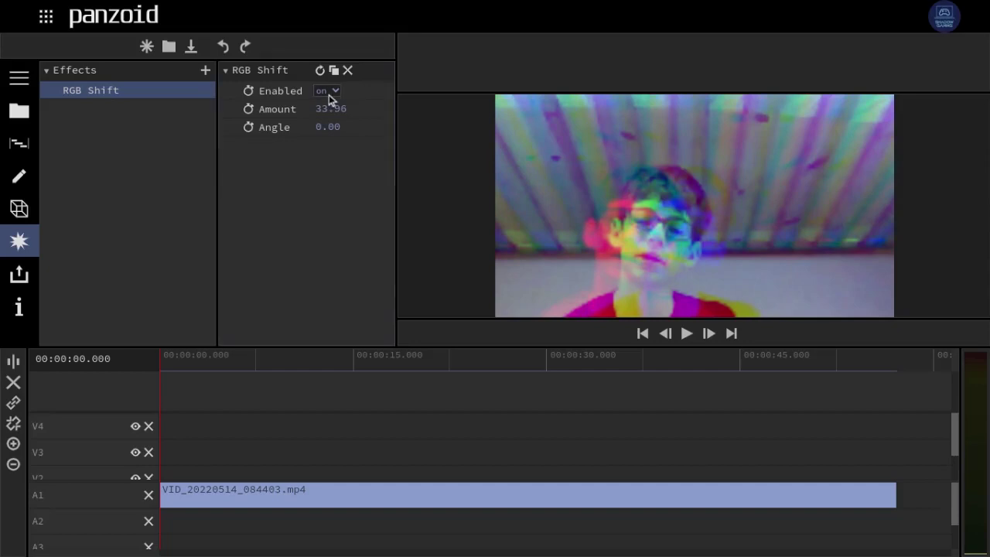
- Keyframe RGB Shift's Enabled setting to switch off at about 2.9 seconds
left_click(248, 91)
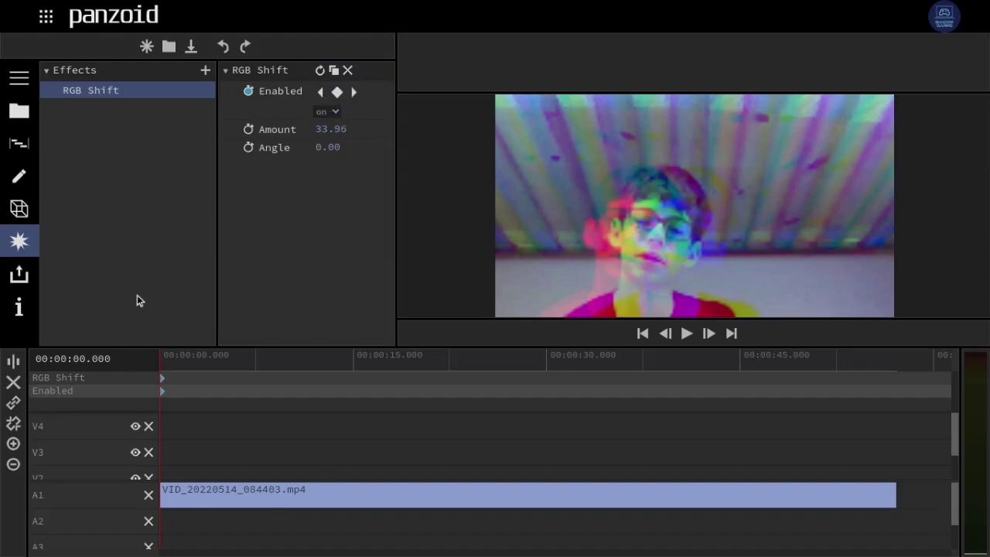
left_click(197, 358)
left_click(341, 91)
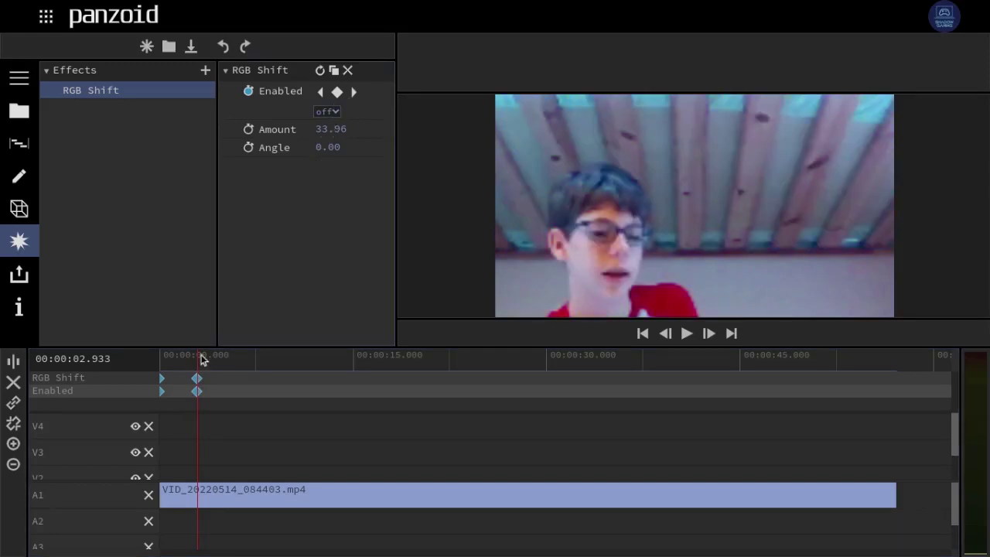
- Play the clip from the start and from 1.8 seconds to watch the effect switch off
left_click_drag(204, 359, 108, 376)
key("space")
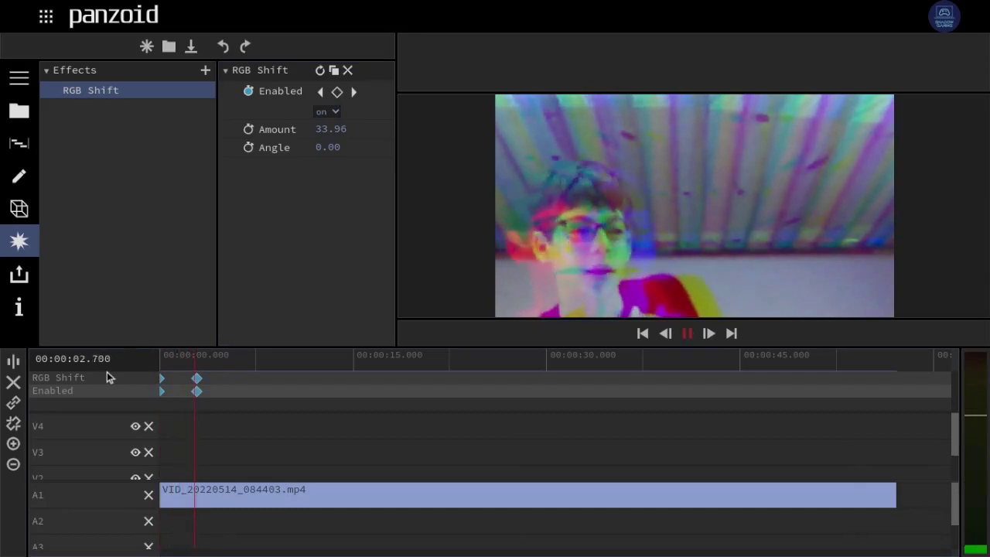
key("space")
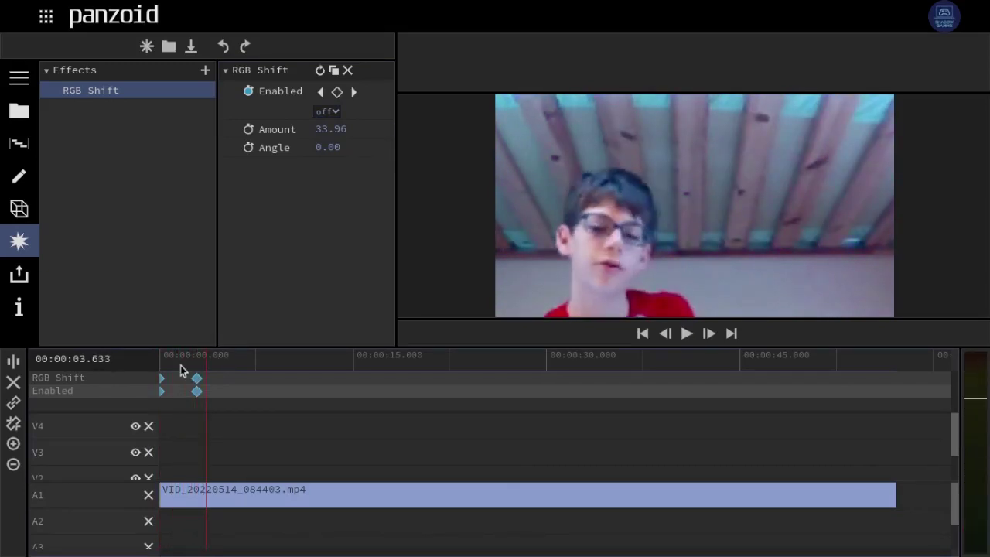
left_click(185, 365)
key("space")
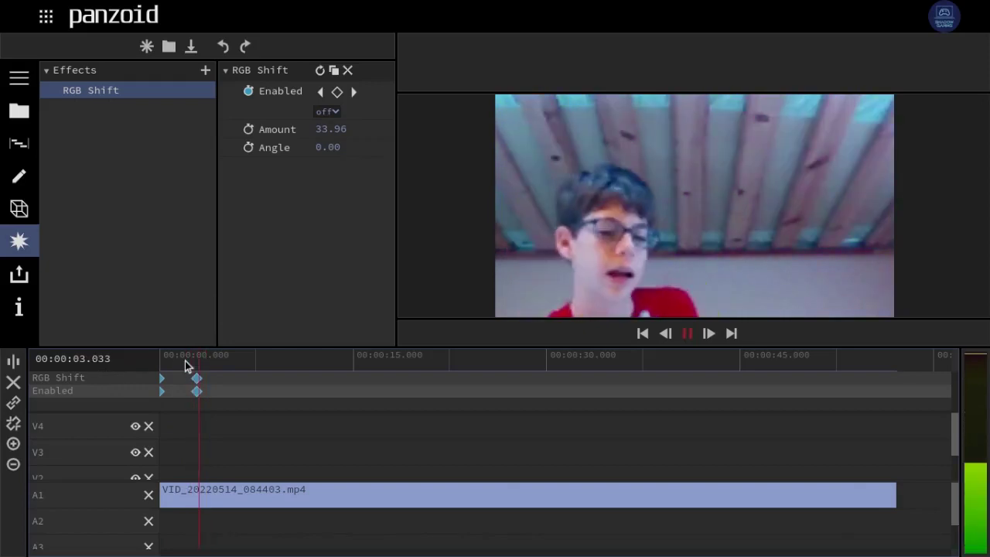
key("space")
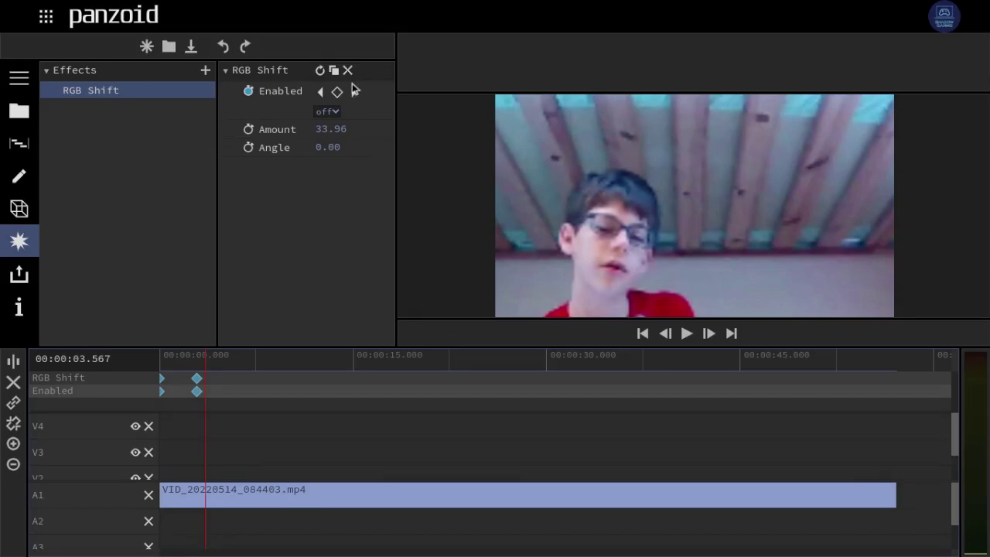
- Make three duplicates of the RGB Shift effect
left_click(334, 70)
left_click(333, 70)
left_click(334, 70)
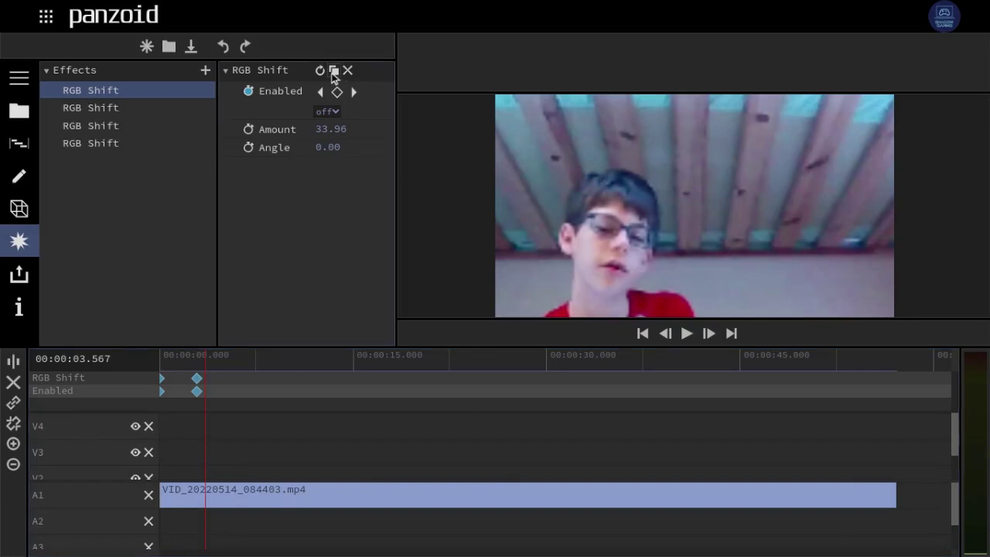
- Delete each RGB Shift copy until the clip's effects list is empty
left_click(181, 109)
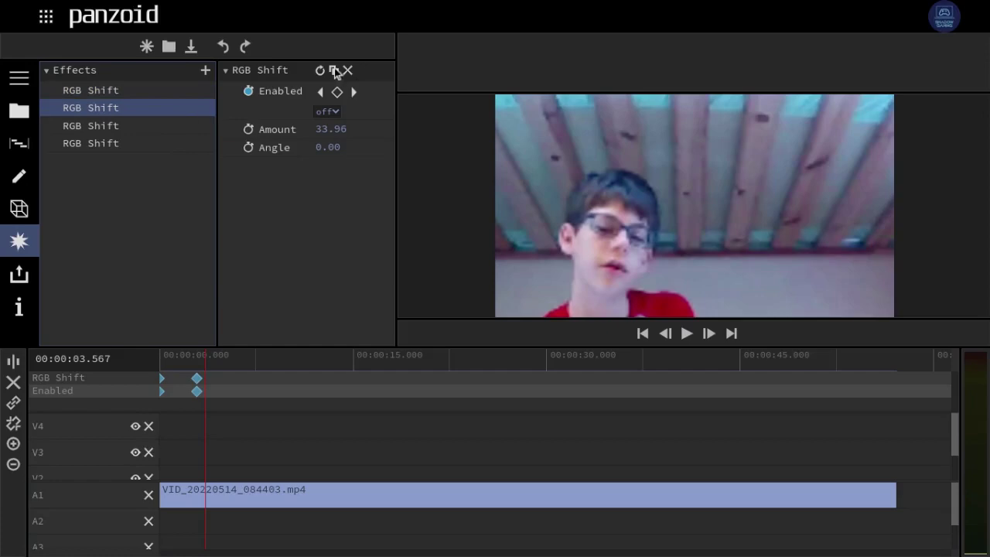
left_click(345, 69)
left_click(188, 93)
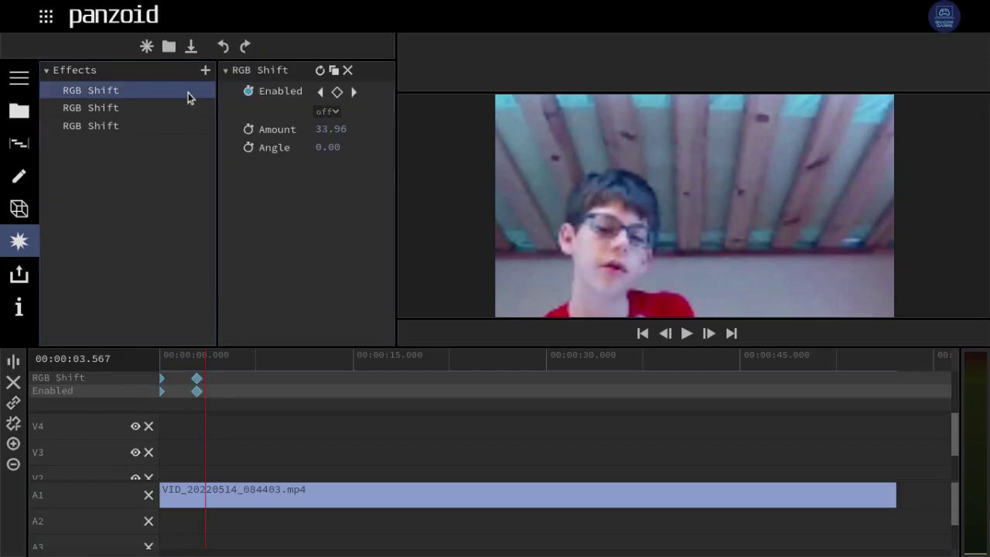
left_click(347, 70)
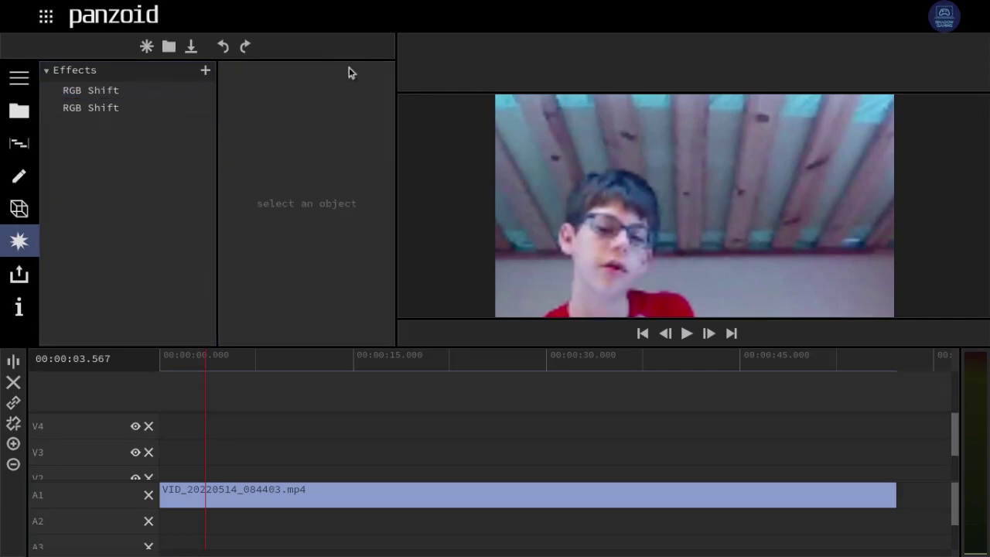
left_click(169, 90)
key("Delete")
left_click(151, 92)
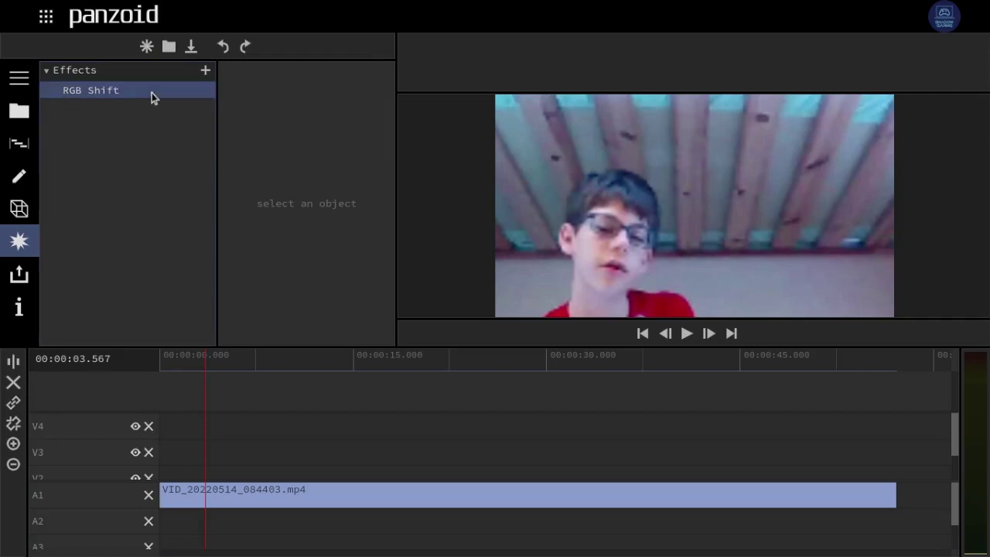
key("Delete")
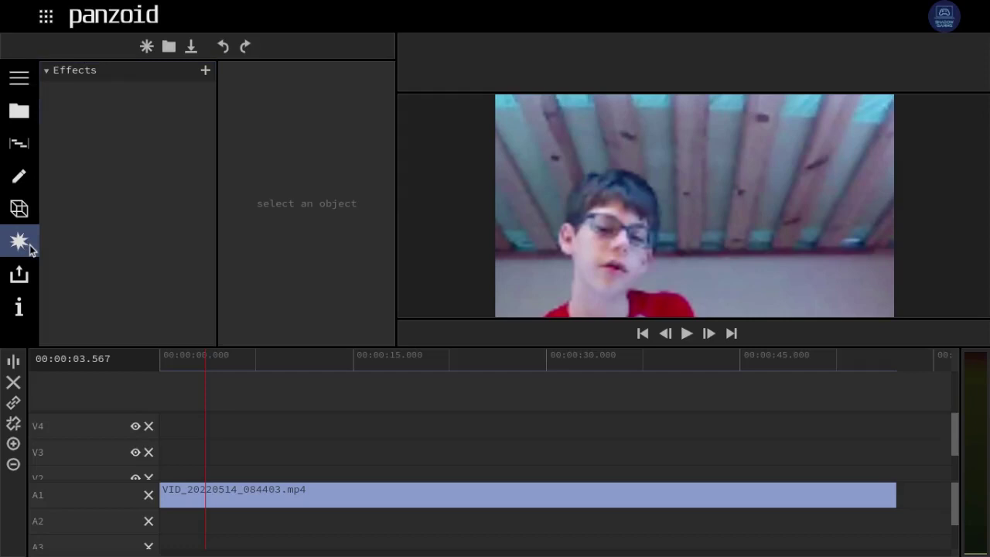
- Add a Color Adjustment effect to the webcam clip and show its settings
left_click(205, 70)
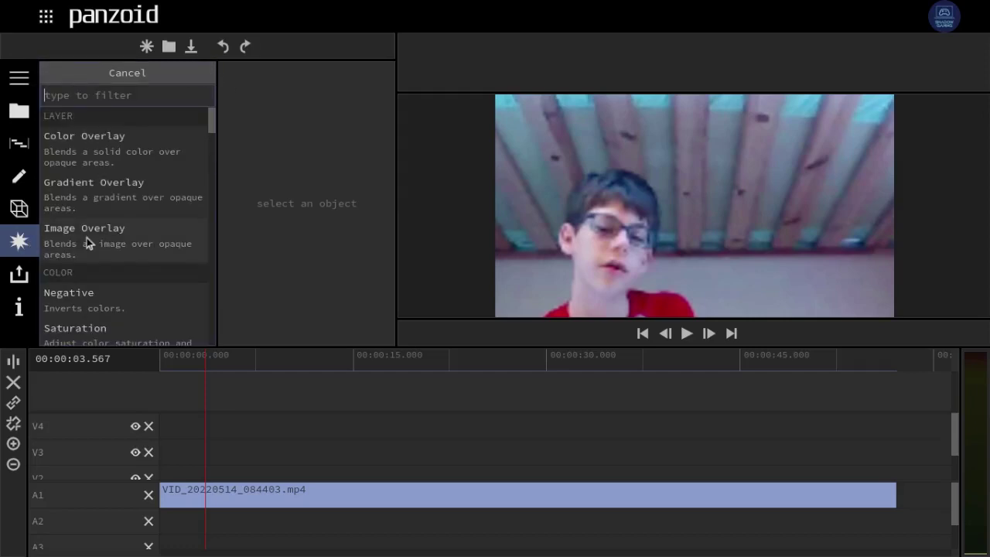
scroll(87, 240, "down", 5)
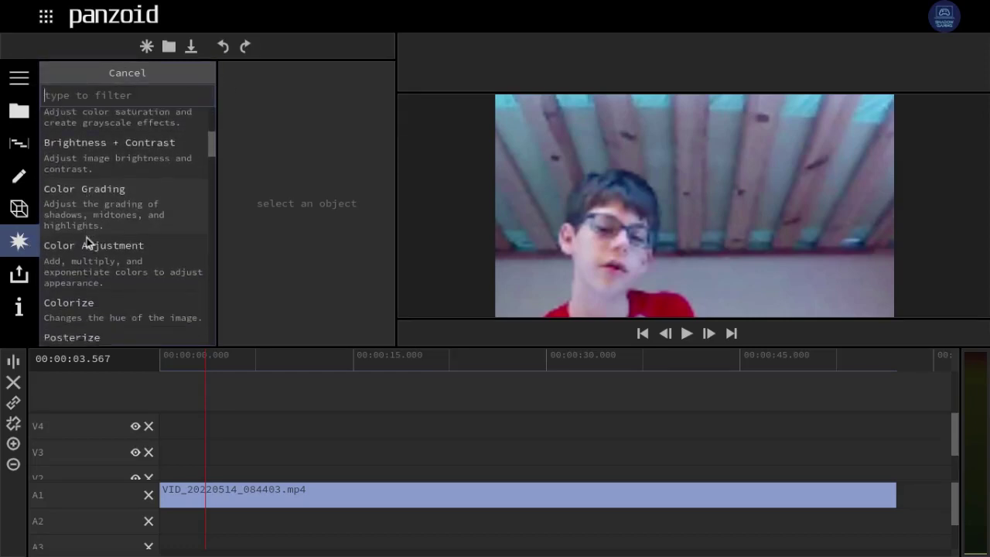
scroll(87, 237, "down", 1)
left_click(120, 214)
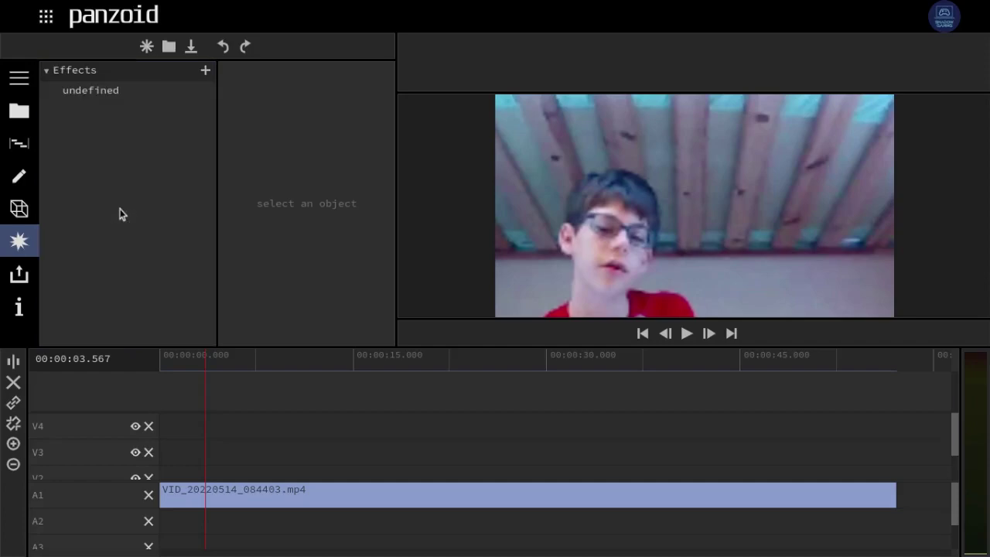
left_click(117, 97)
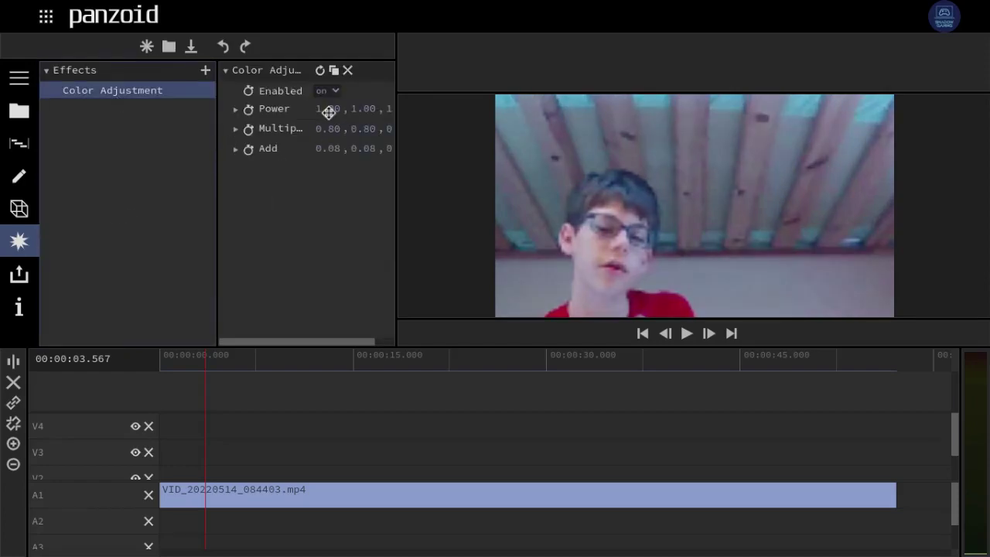
- Expand Power, resize the effect panels, and set the first Power value to 0.69
left_click(236, 110)
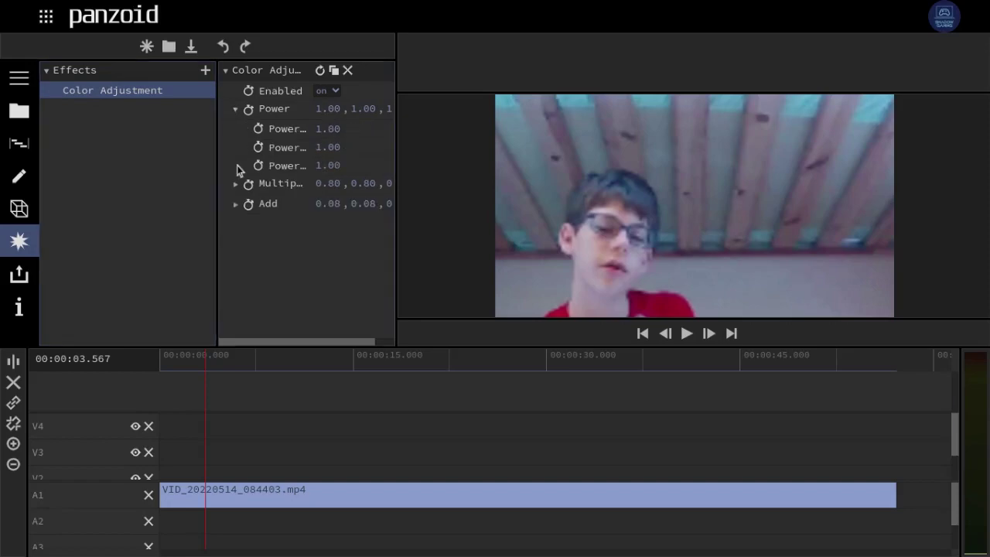
left_click_drag(323, 132, 133, 185)
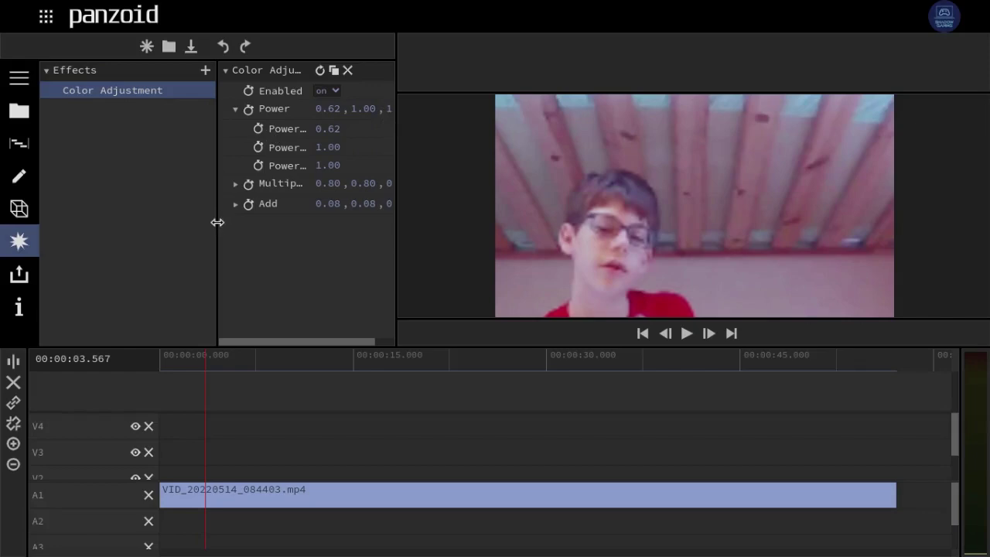
left_click_drag(217, 221, 157, 217)
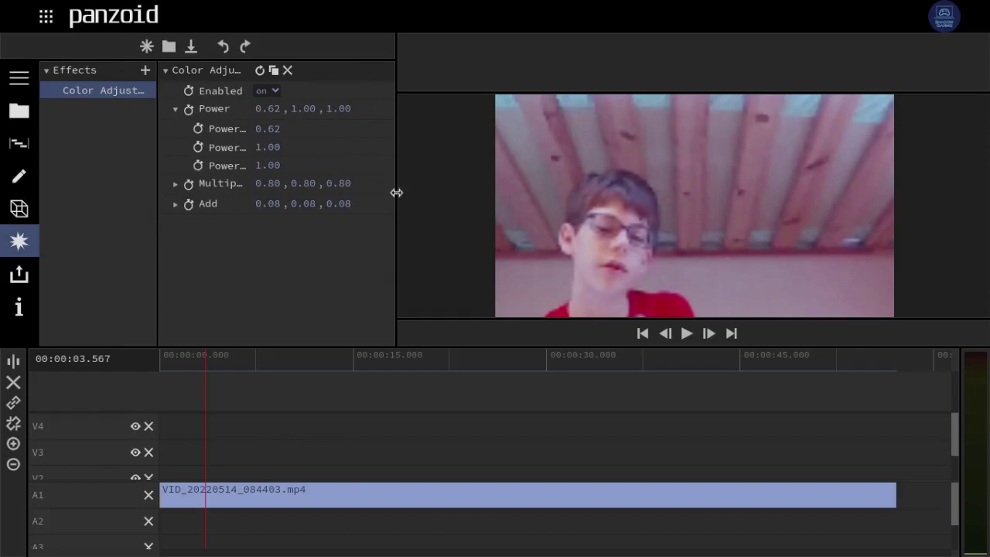
left_click_drag(396, 192, 499, 182)
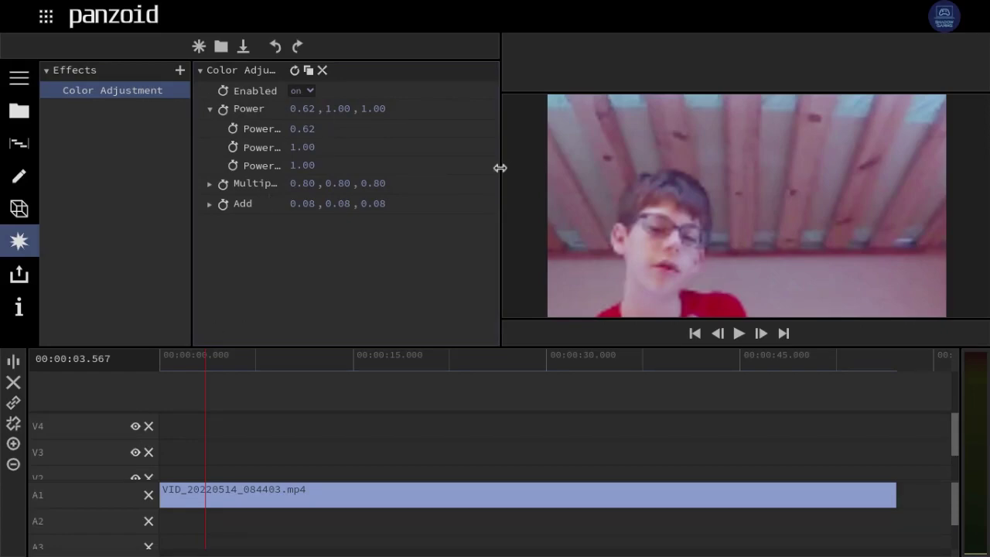
left_click_drag(500, 167, 440, 150)
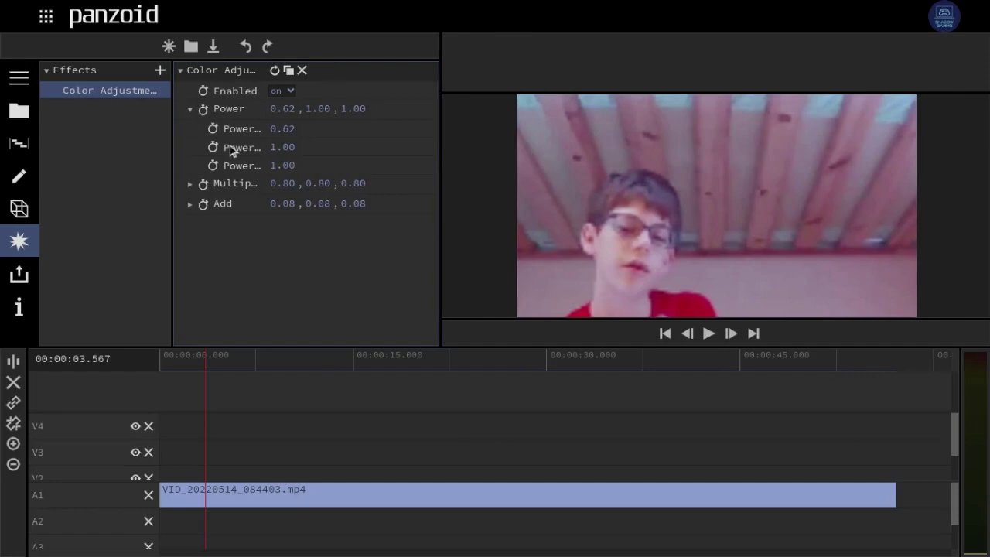
left_click_drag(277, 133, 321, 135)
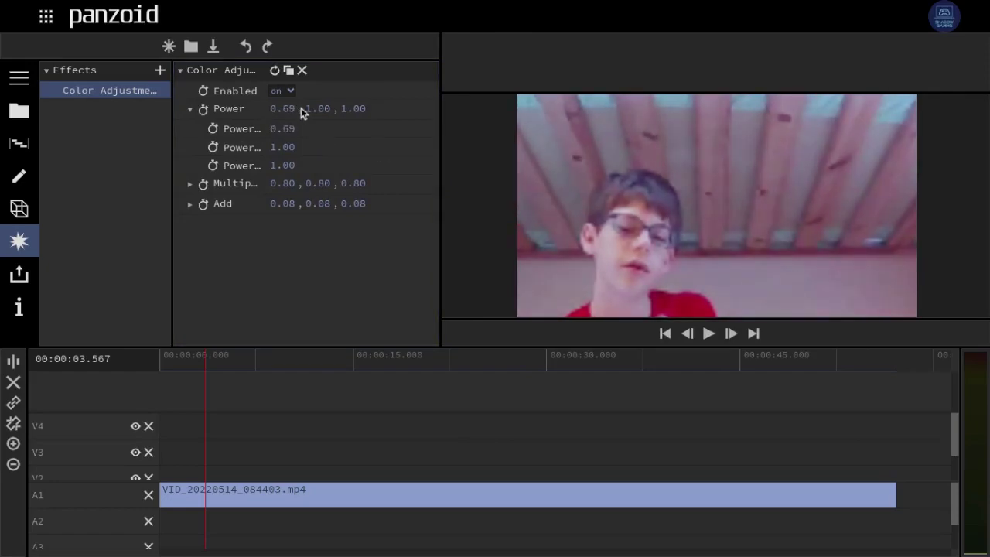
- Try other Power channel values, then reset Power to 1.00, 1.00, 1.00
left_click(190, 110)
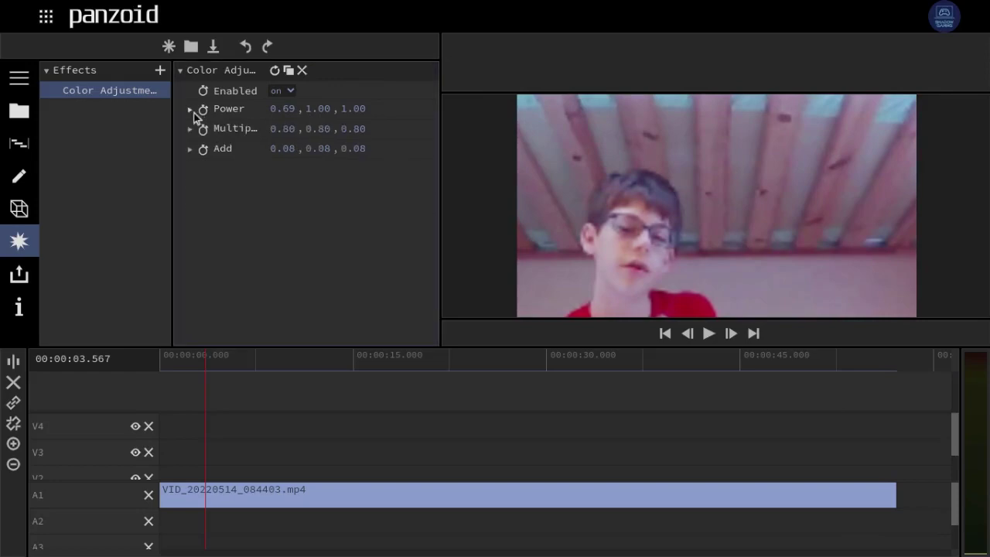
left_click_drag(315, 111, 355, 113)
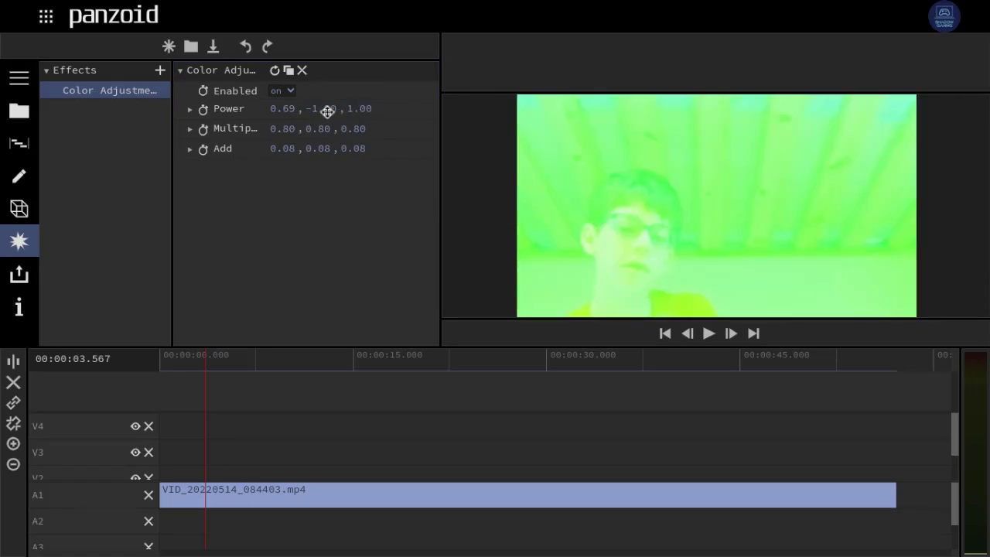
left_click(275, 72)
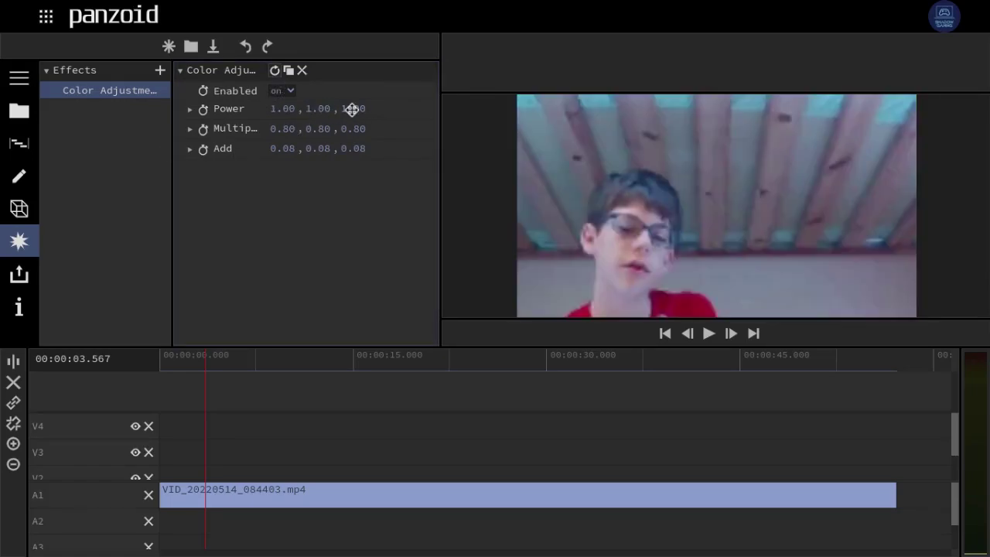
left_click_drag(354, 110, 559, 152)
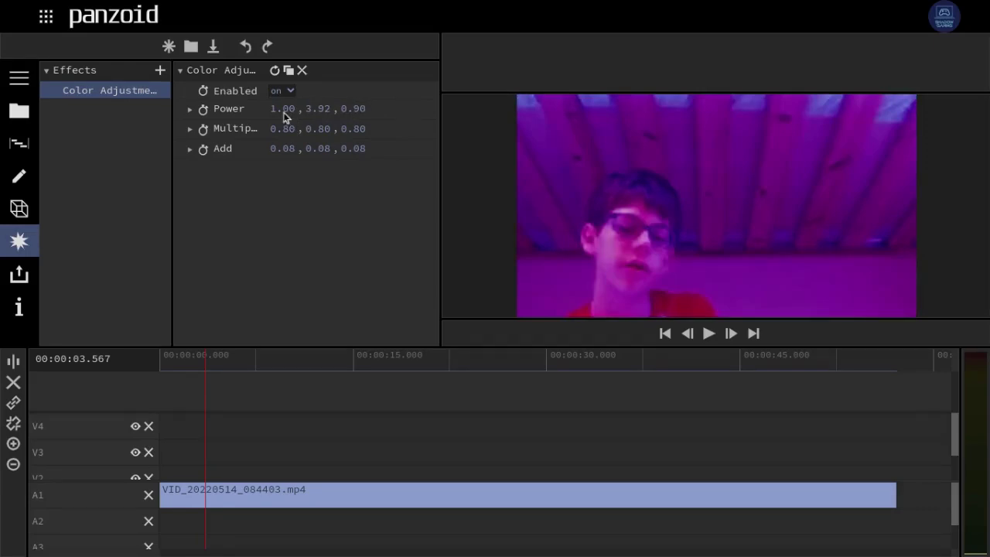
left_click_drag(280, 109, 743, 109)
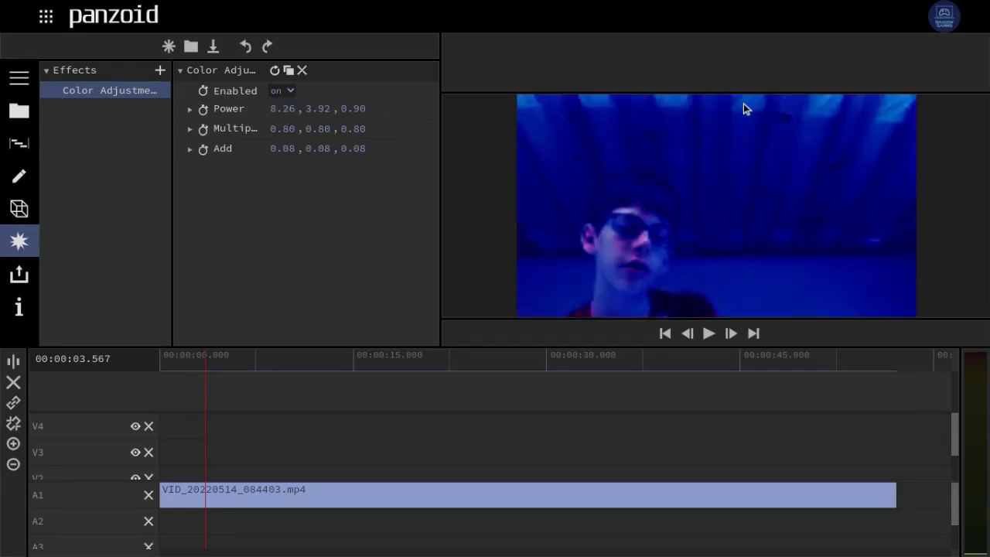
left_click(274, 71)
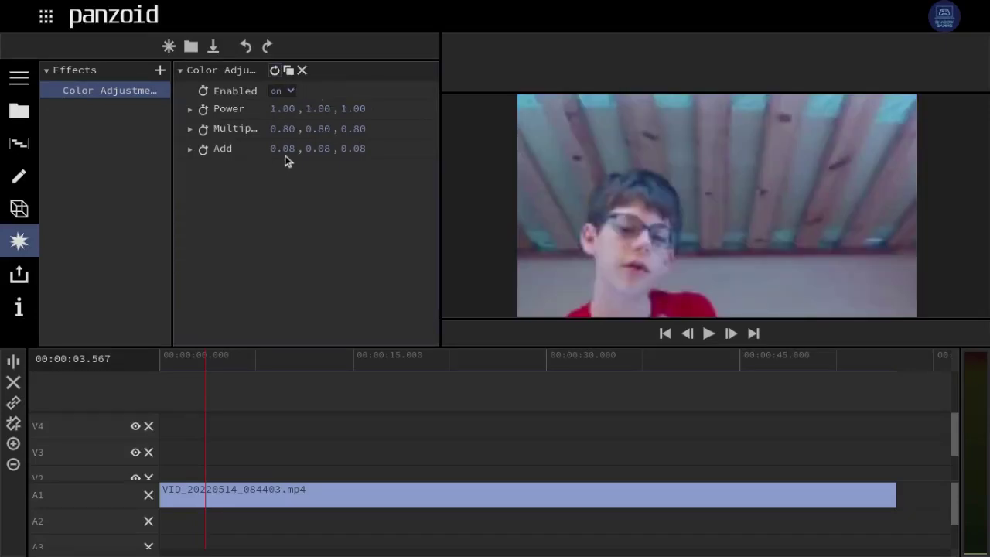
- Try different Multiplier channel values, then reset Multiplier to 0.80
left_click(189, 129)
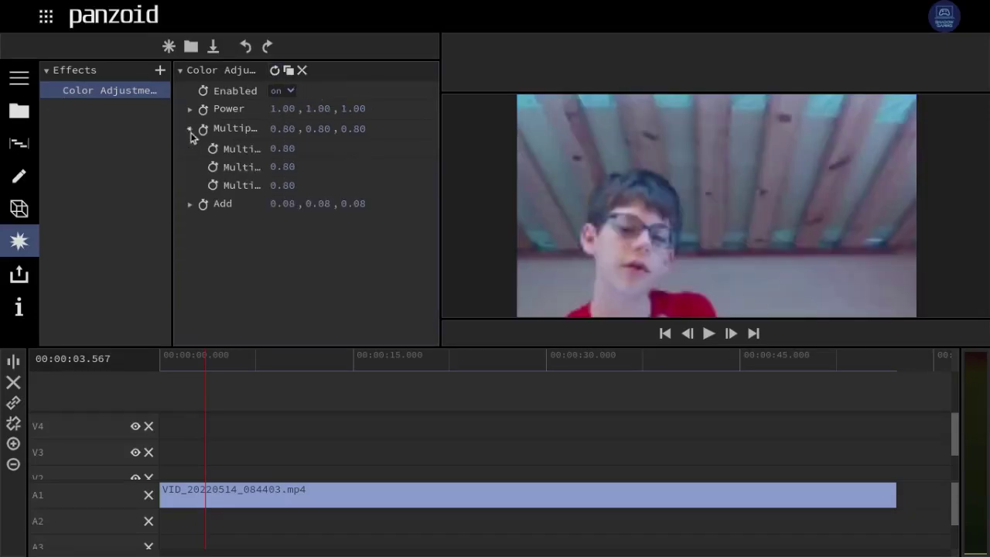
left_click_drag(283, 148, 369, 168)
left_click_drag(289, 168, 36, 232)
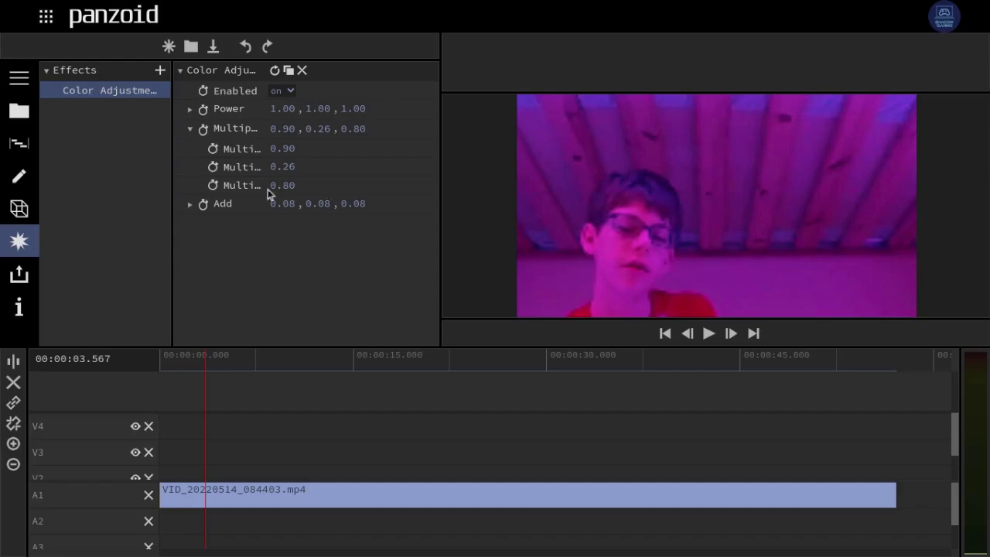
left_click_drag(270, 194, 2, 236)
left_click(275, 70)
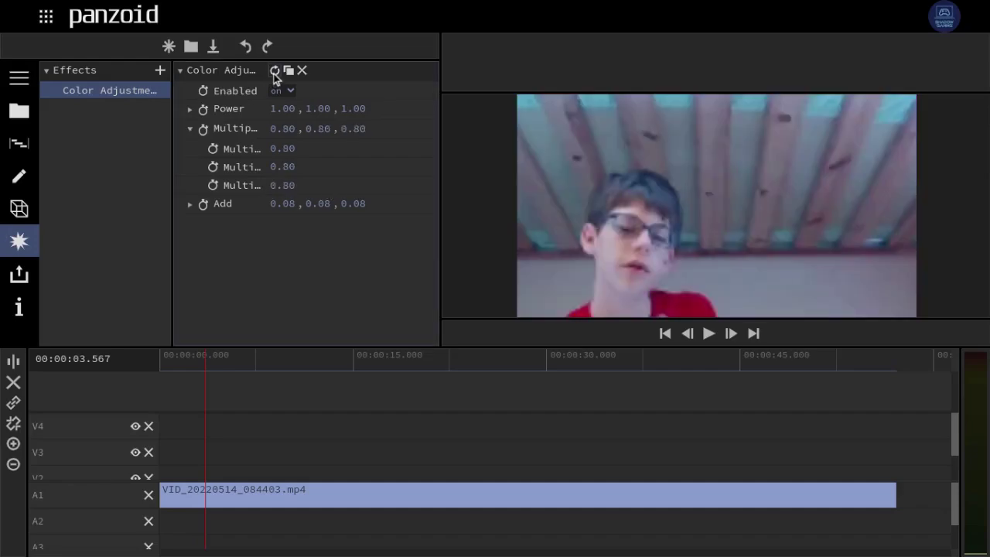
- Try different Add R and G values, then remove the Color Adjustment effect
left_click(189, 205)
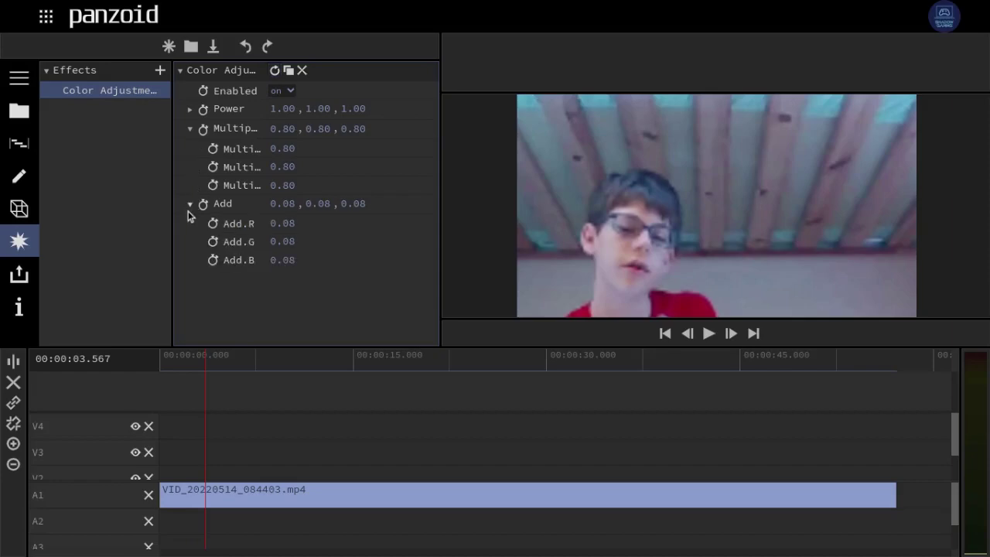
left_click_drag(282, 223, 48, 199)
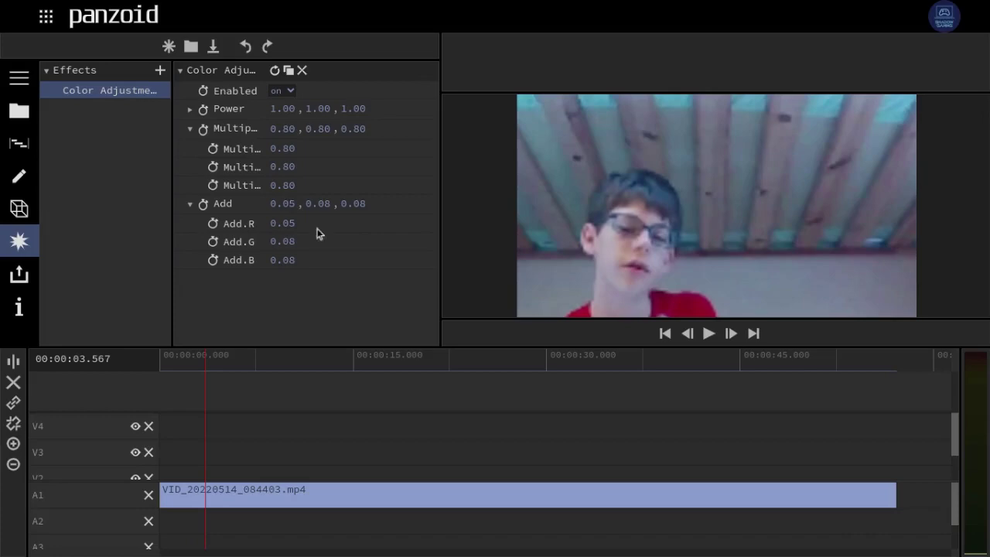
left_click_drag(276, 243, 345, 285)
left_click(192, 207)
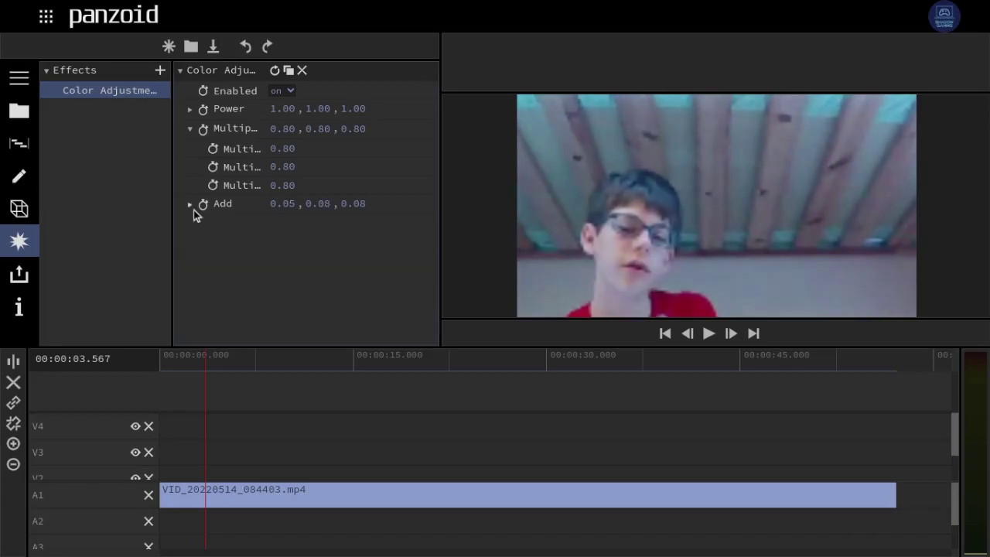
left_click(302, 71)
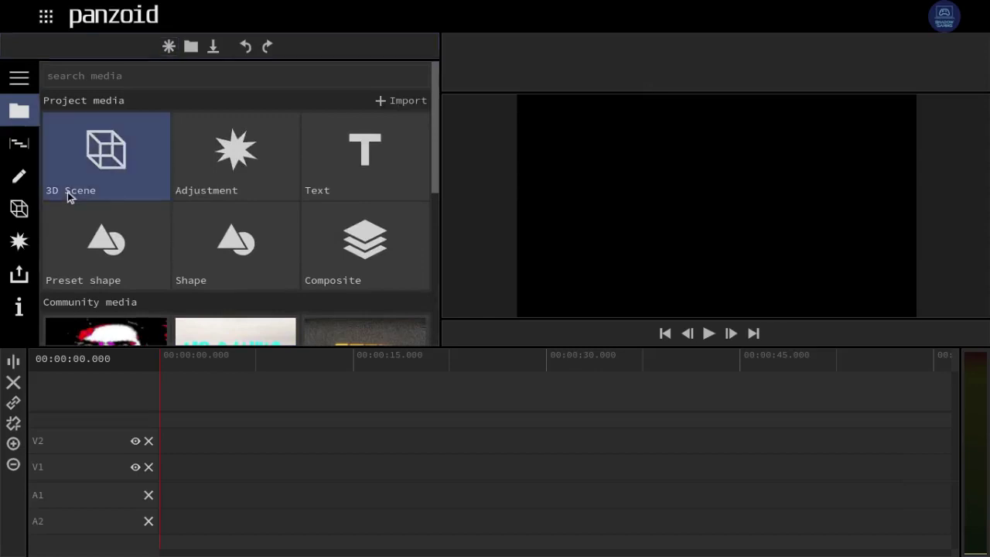
- Drag a 3D Scene clip onto the start of track V1
left_click_drag(318, 320, 150, 459)
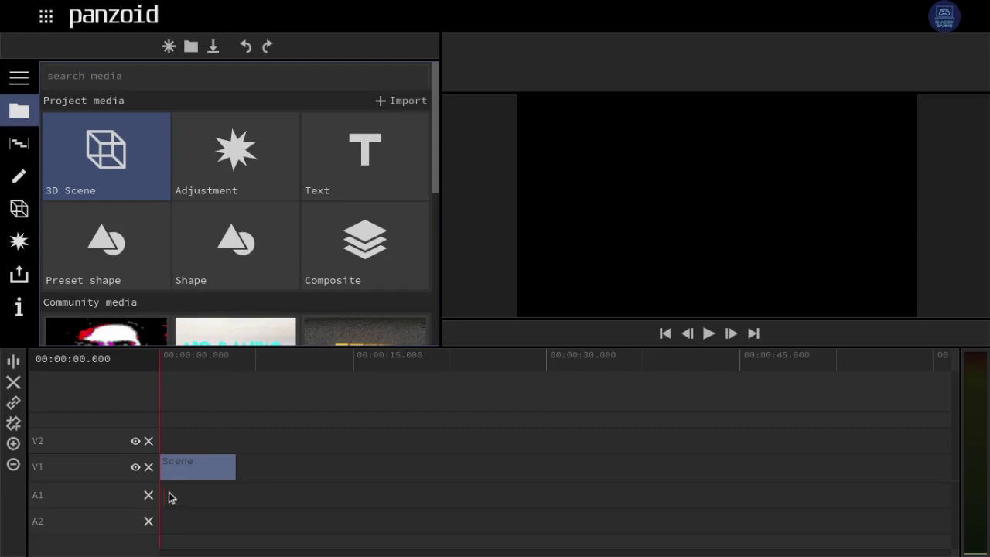
- Preview the Scene clip and show its 3D Objects list, containing only the Camera
left_click(203, 472)
scroll(201, 474, "up", 5)
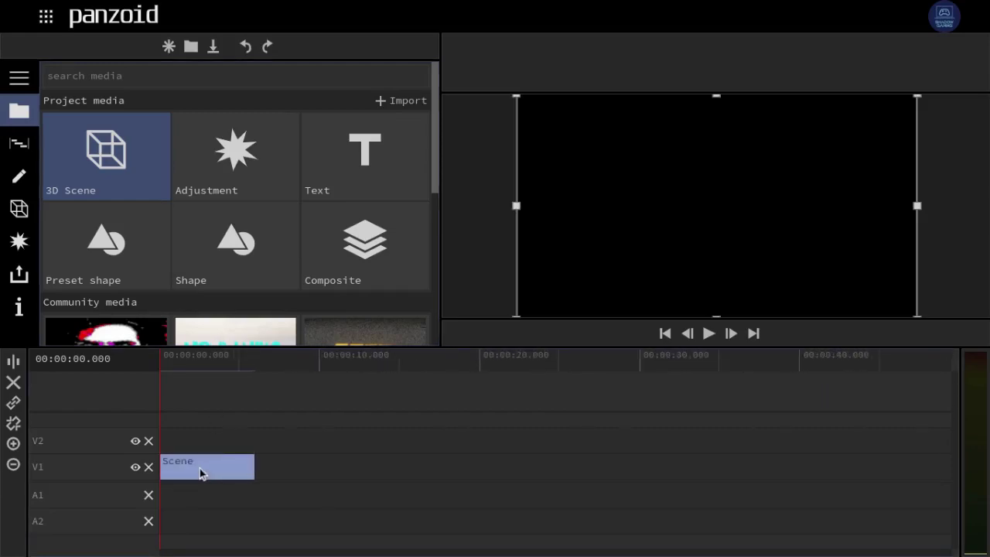
scroll(200, 473, "up", 2)
key("space")
key("space")
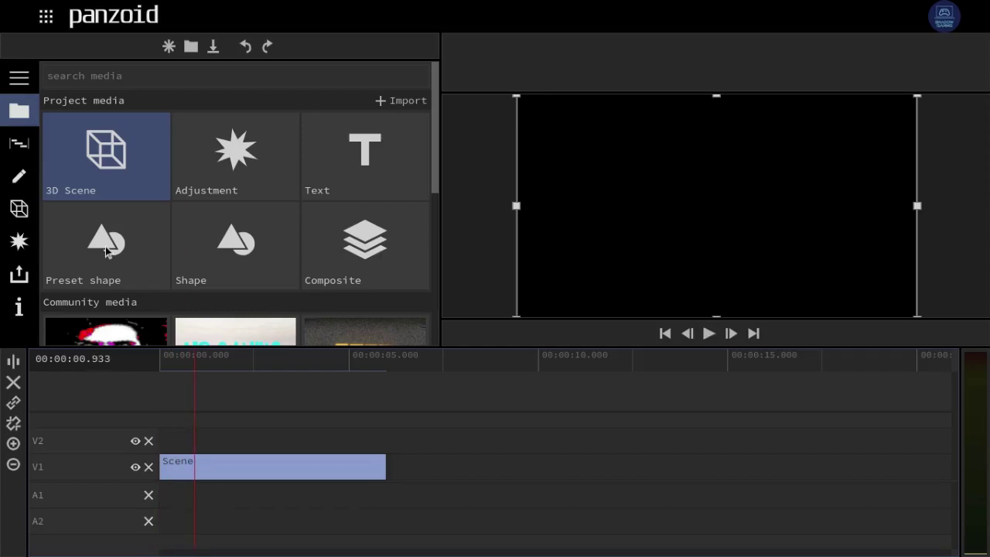
left_click(468, 436)
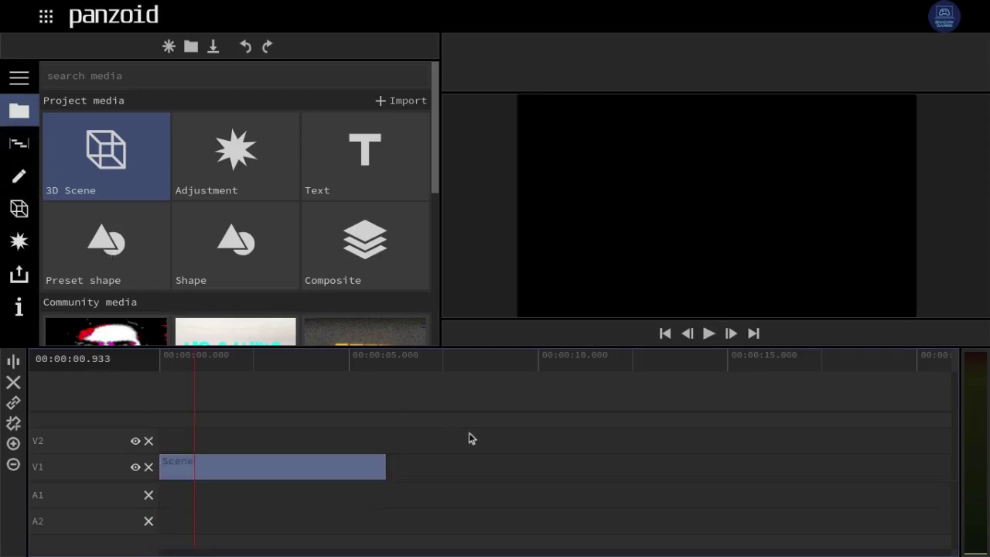
left_click(20, 175)
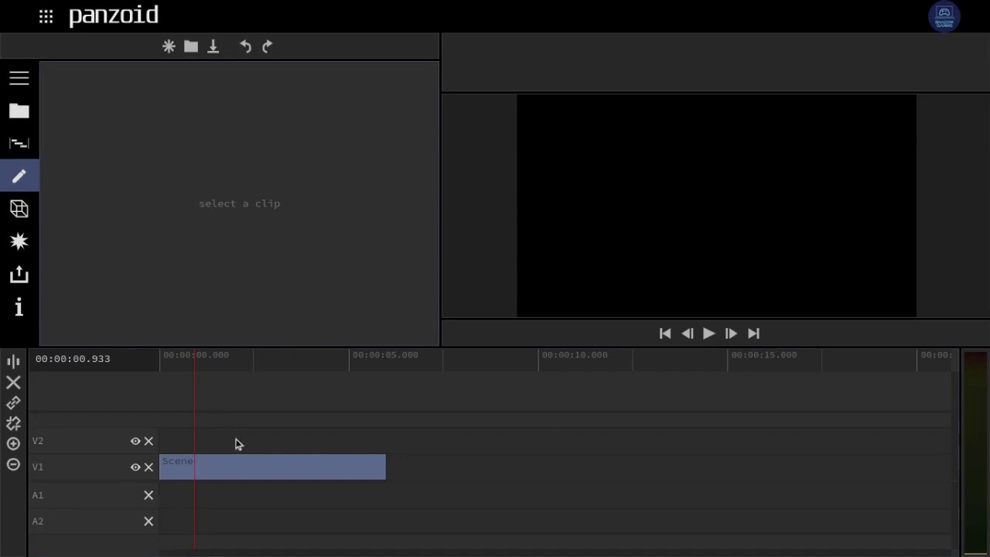
left_click(266, 467)
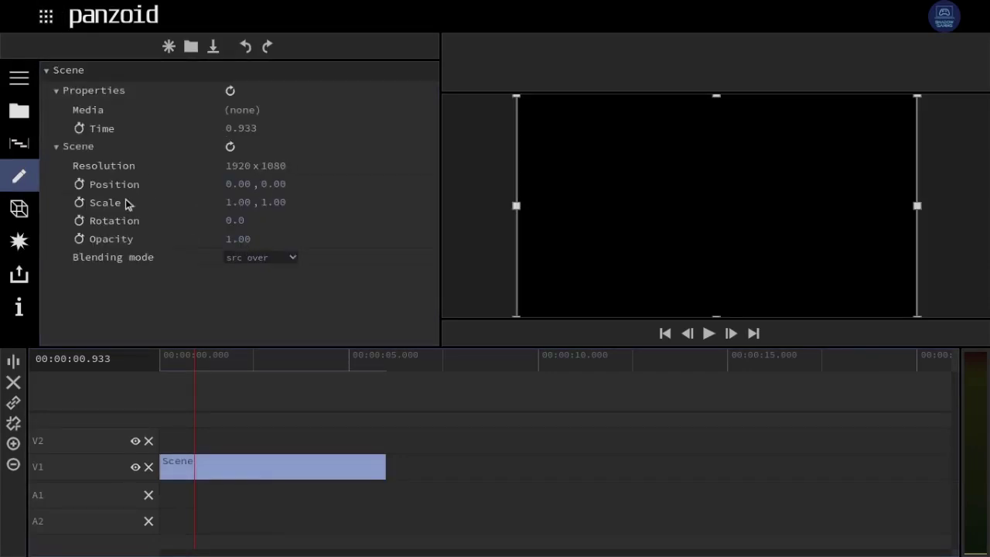
left_click(21, 215)
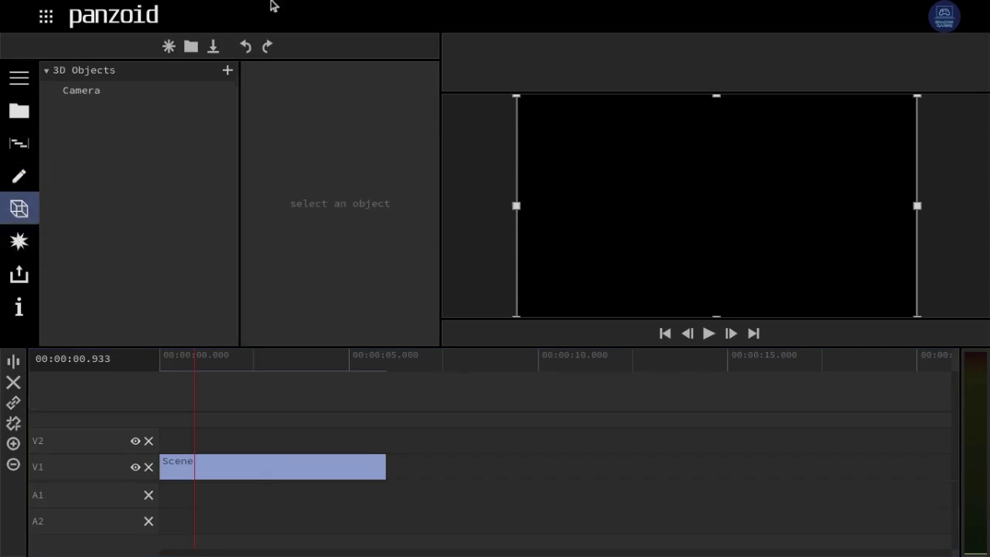
- Add a Donut primitive shape to the 3D scene next to the Camera
left_click(147, 93)
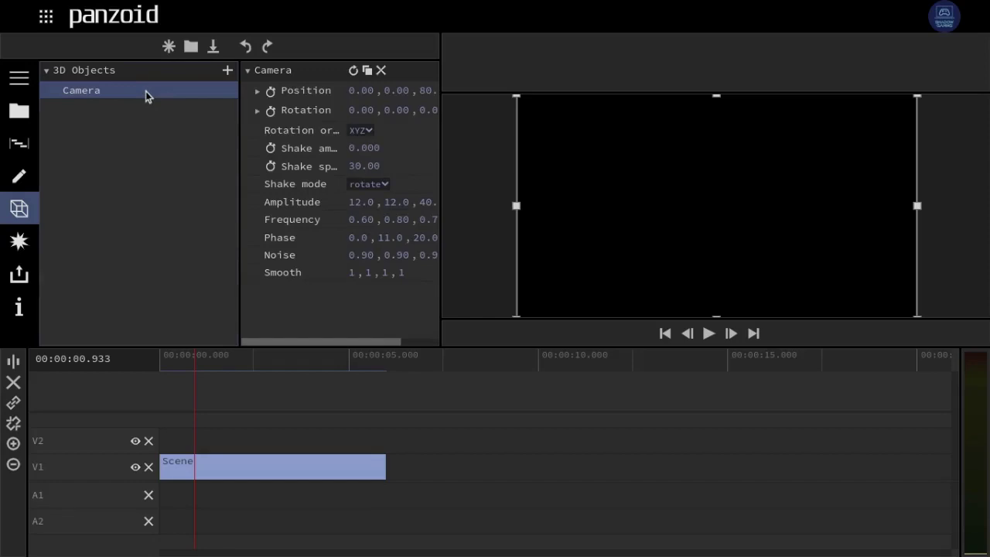
left_click(227, 72)
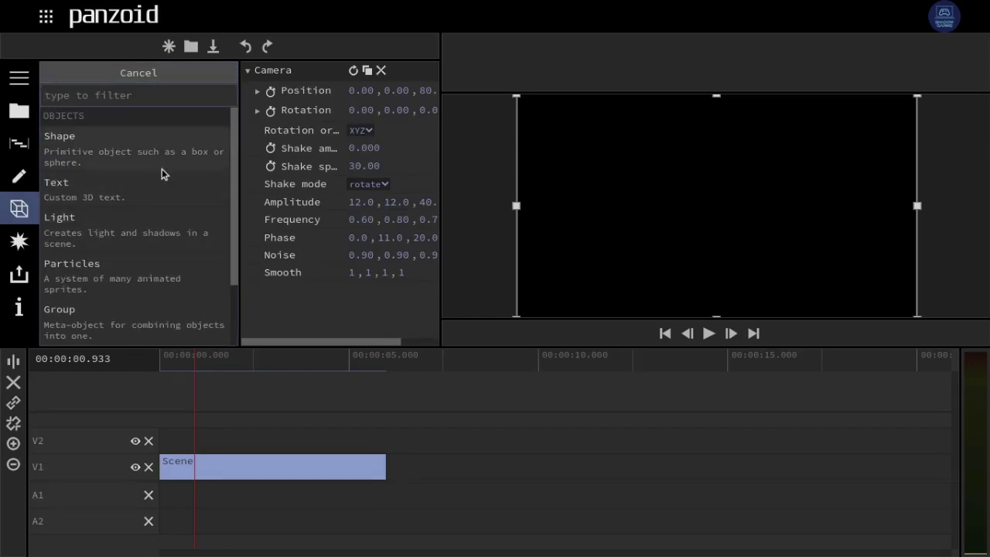
left_click(142, 97)
left_click(141, 147)
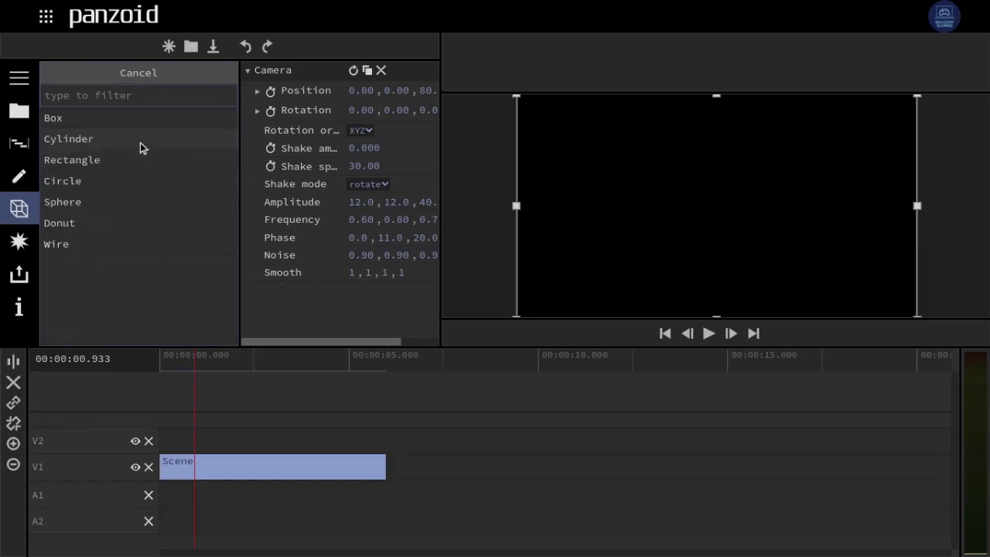
left_click(105, 229)
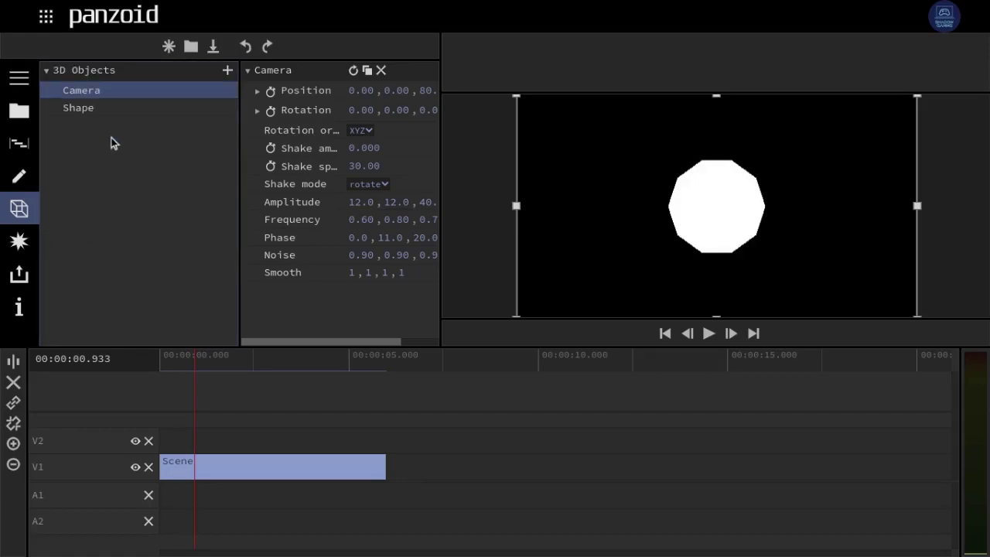
- Select the Shape and set its Donut size to 22, 8
left_click(116, 110)
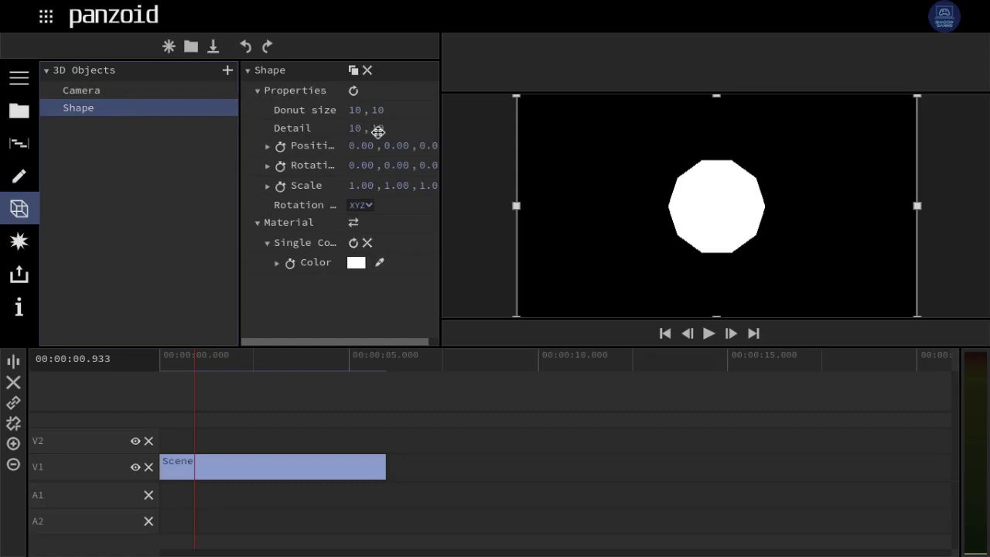
left_click_drag(361, 111, 985, 193)
left_click_drag(351, 113, 707, 193)
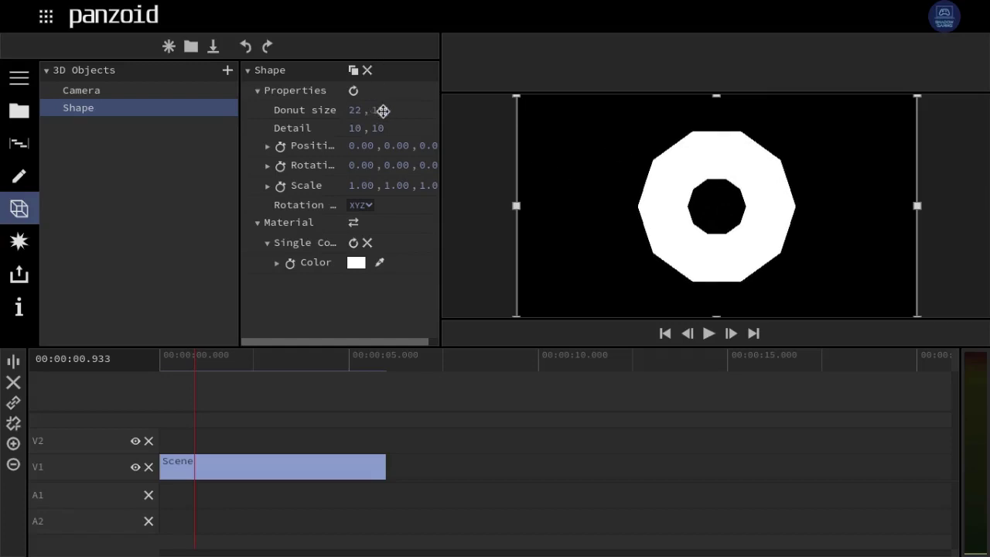
left_click_drag(382, 110, 2, 113)
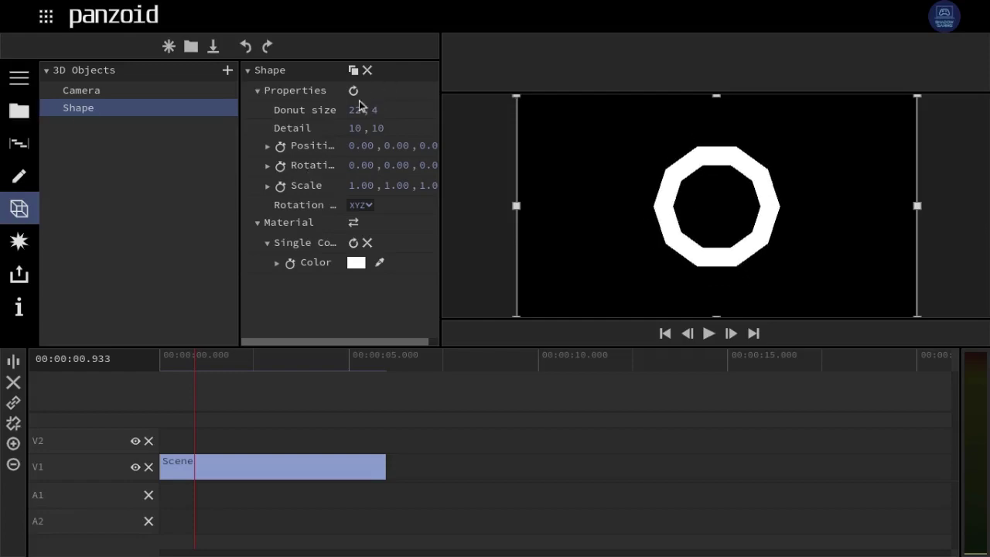
left_click_drag(352, 110, 651, 150)
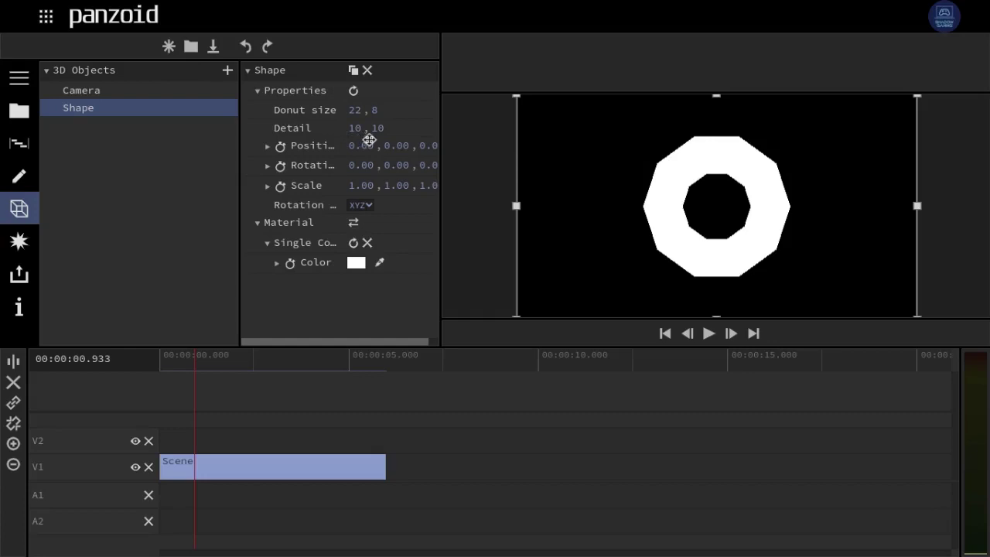
- Move the donut to depth 0.61, nudge it down and sideways, shrink it, and tilt it on Z
scroll(321, 168, "right", 1)
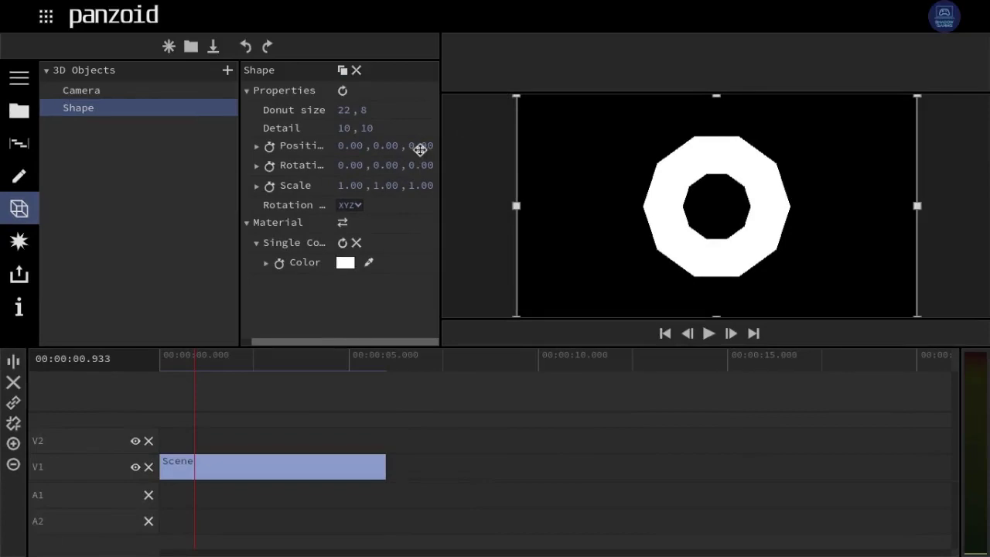
left_click_drag(420, 150, 986, 348)
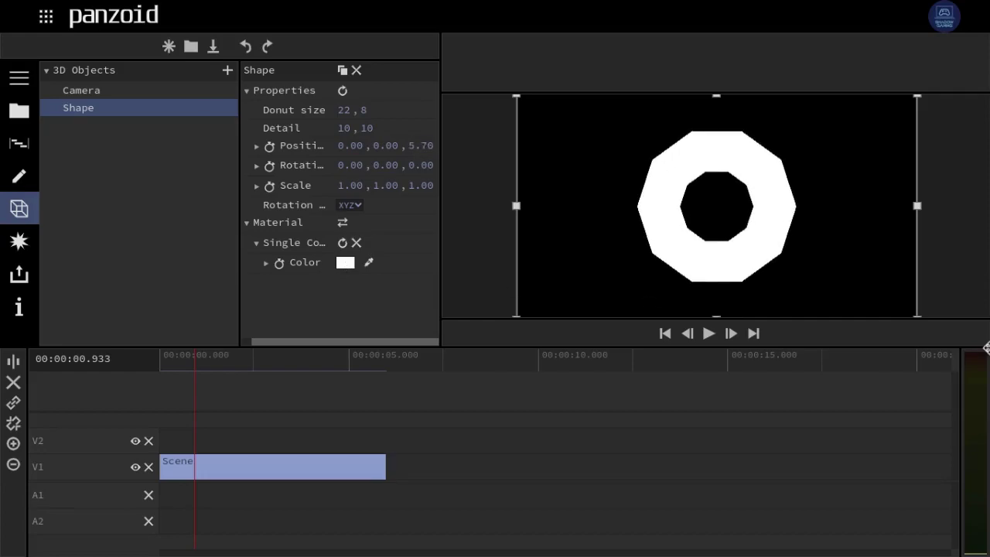
left_click_drag(986, 348, 613, 301)
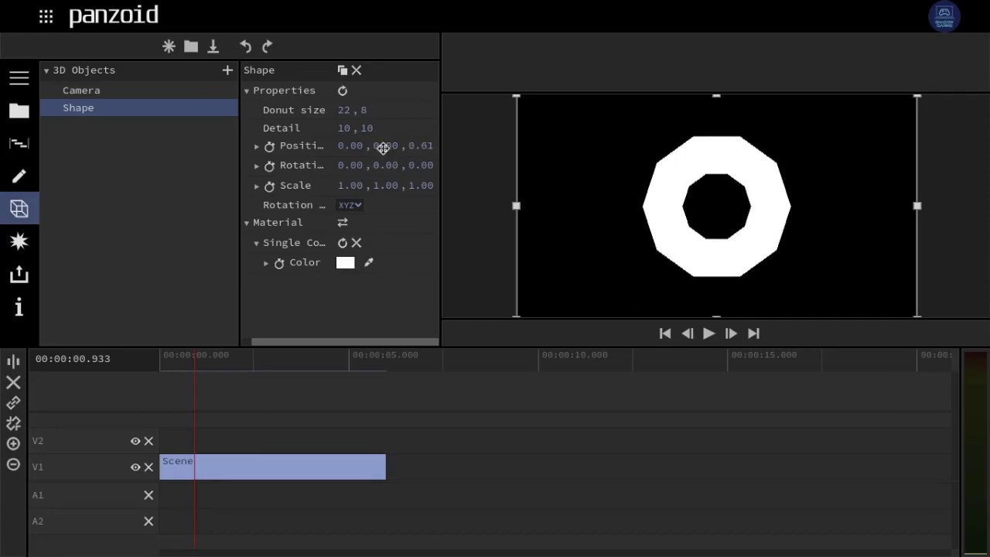
left_click_drag(382, 147, 393, 224)
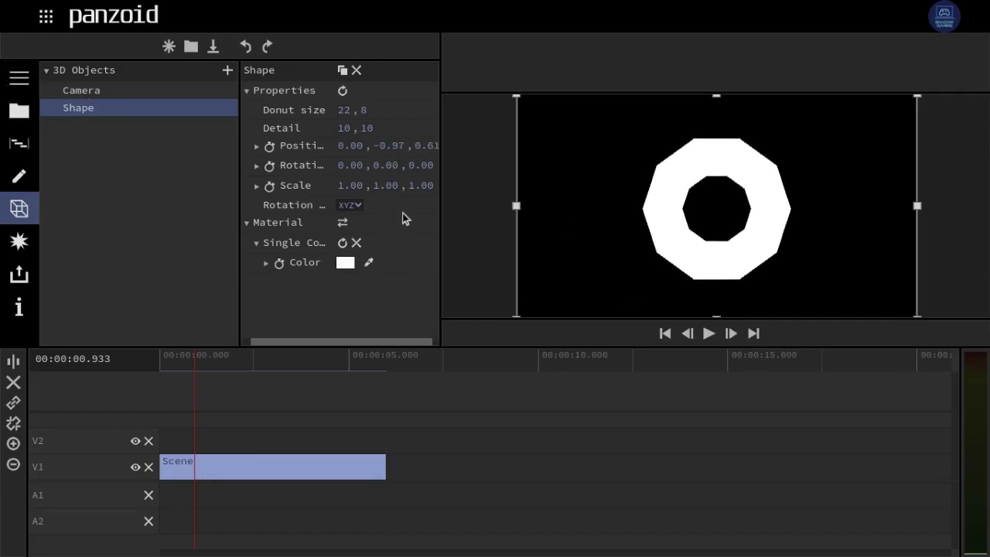
left_click_drag(360, 146, 302, 160)
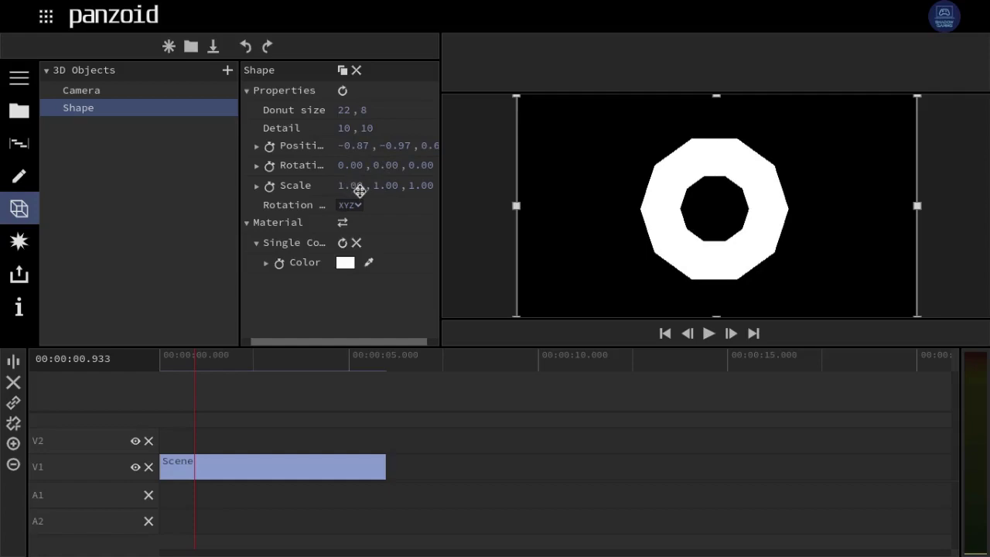
left_click_drag(340, 184, 316, 127)
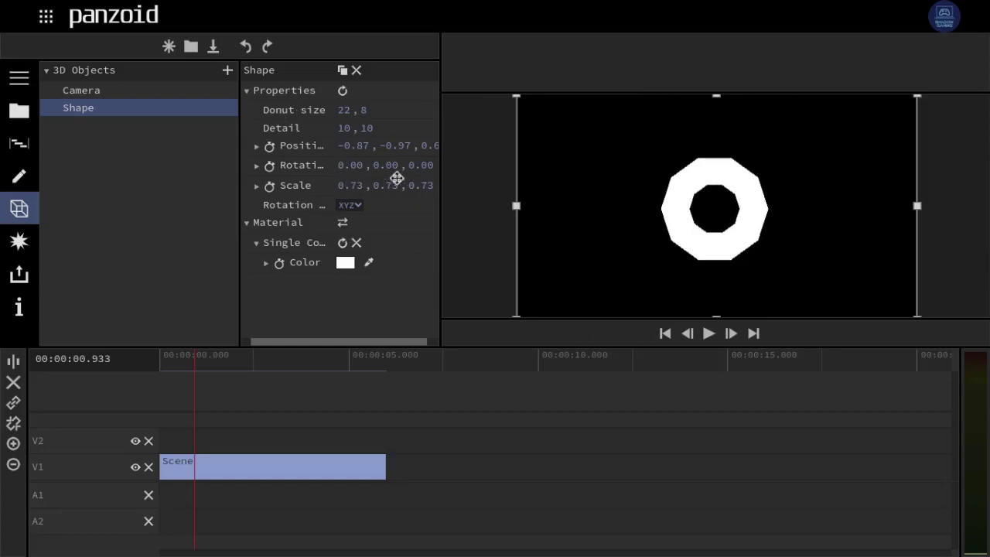
left_click_drag(422, 166, 216, 98)
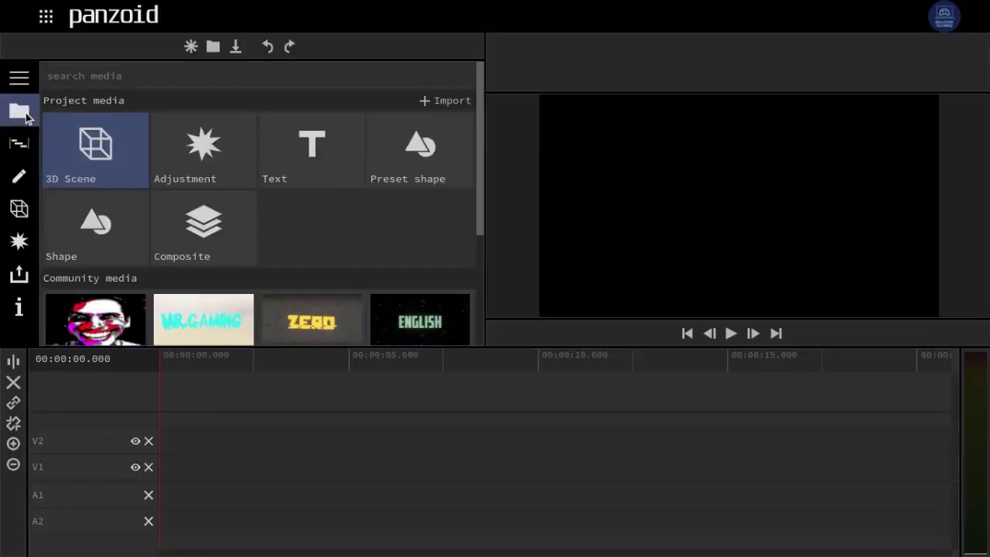
- Place a Text clip at the start of track V1 and open its properties
left_click(299, 166)
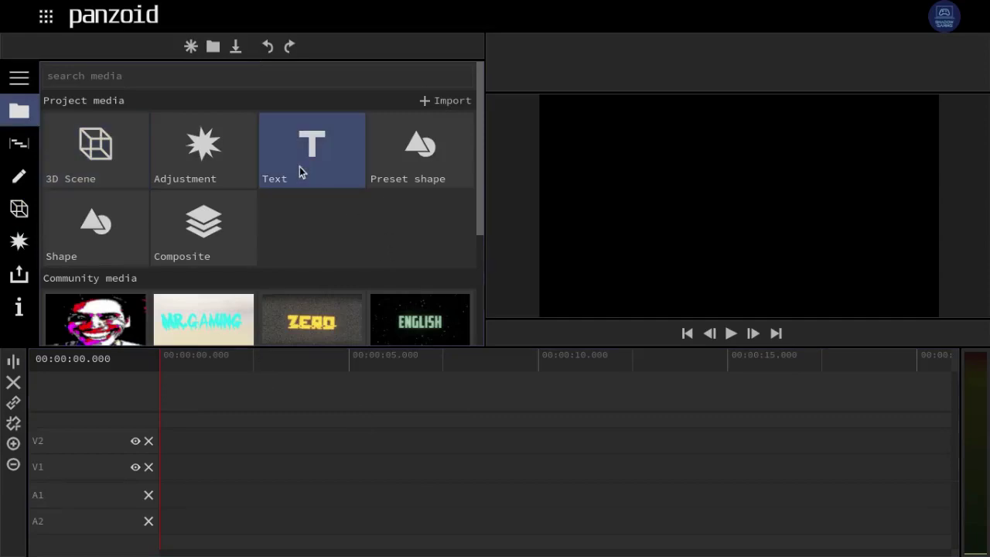
left_click_drag(299, 166, 161, 474)
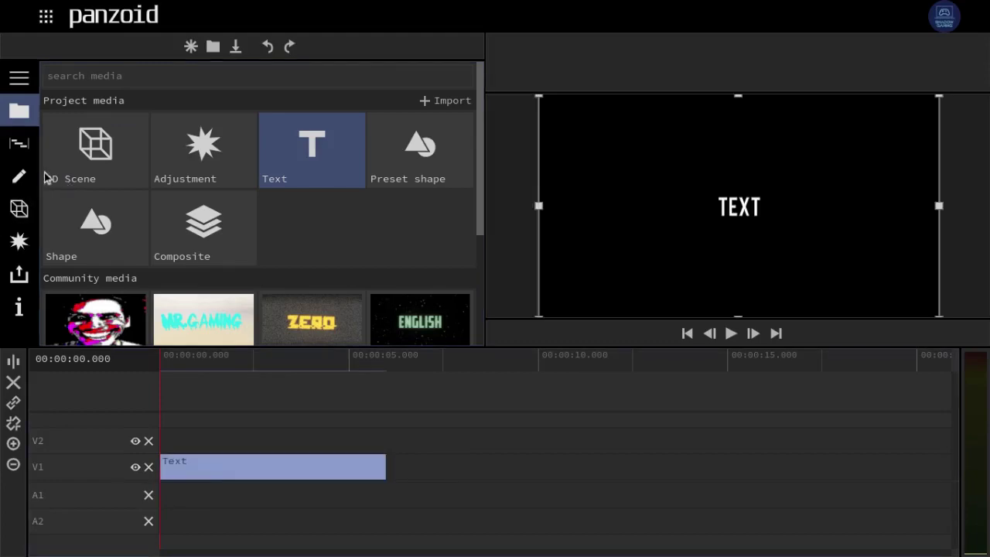
left_click(18, 177)
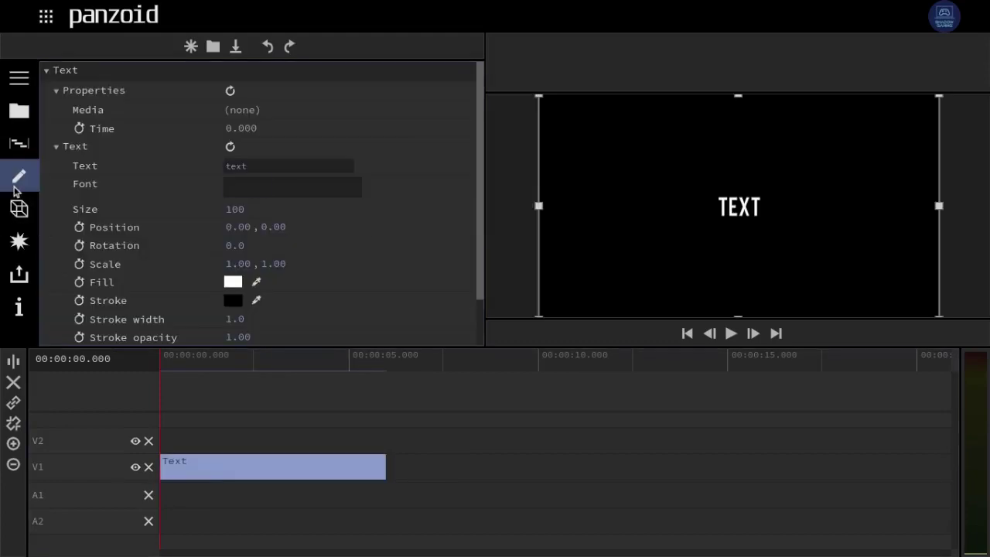
left_click(272, 187)
scroll(276, 276, "down", 10)
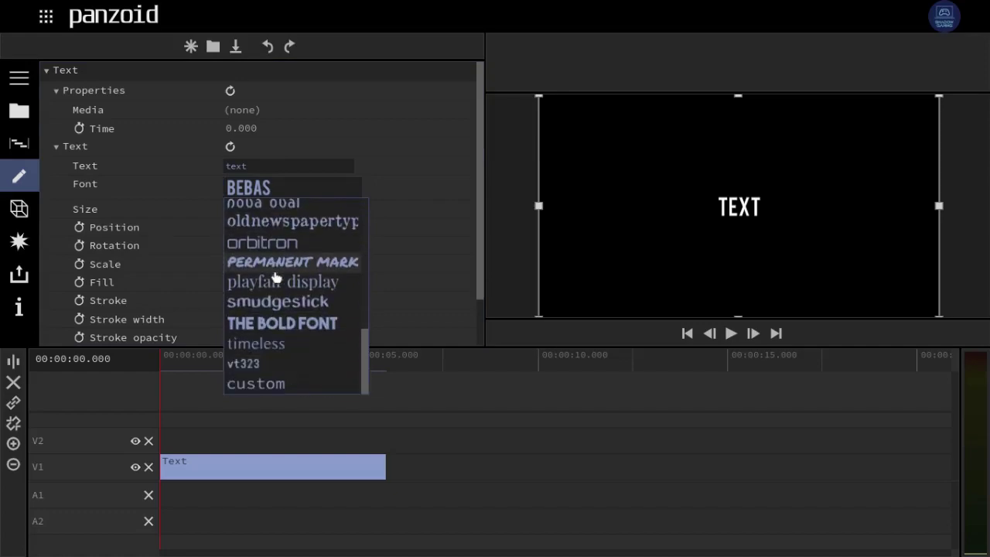
left_click(425, 206)
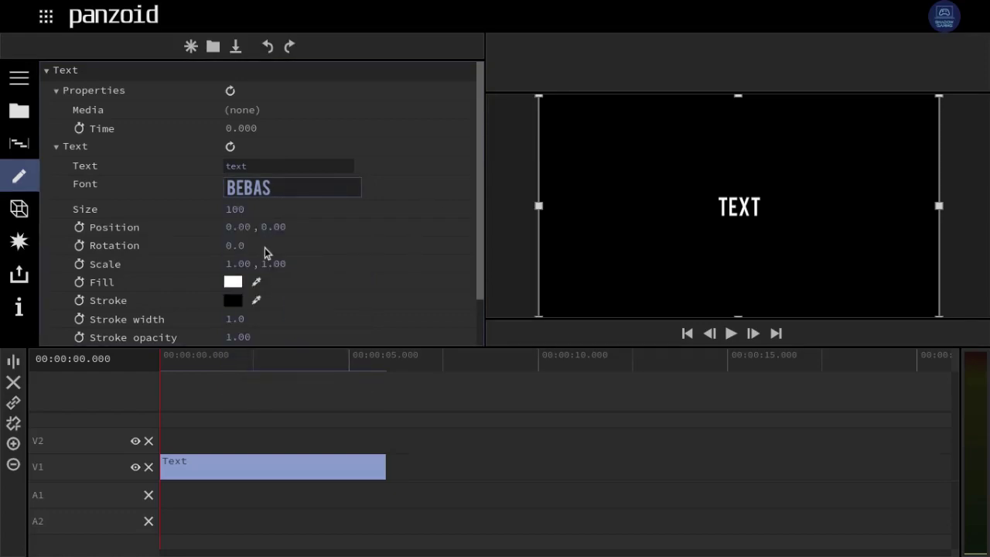
- Set the Text clip's font to ABSENDER
scroll(254, 199, "down", 2)
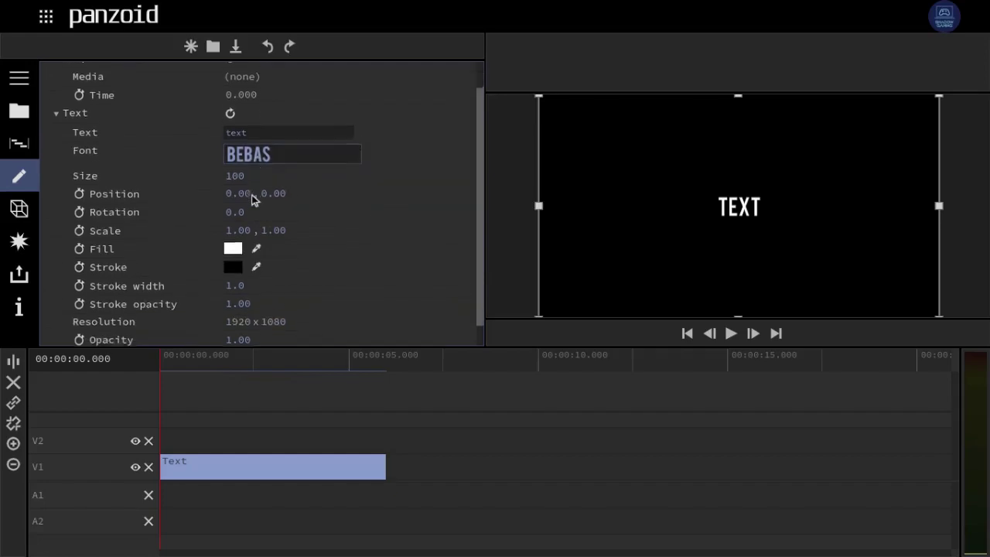
scroll(253, 199, "up", 2)
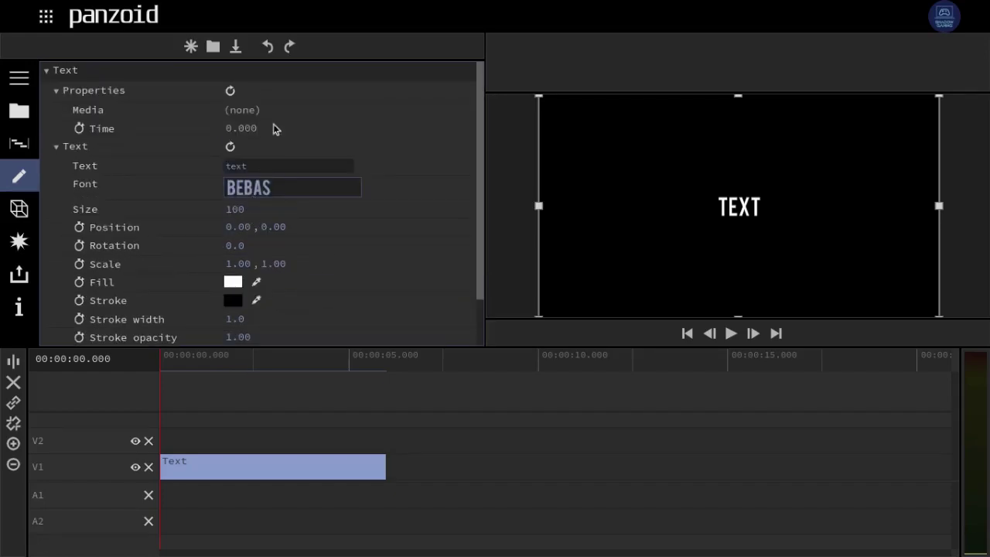
left_click(283, 194)
scroll(277, 322, "down", 10)
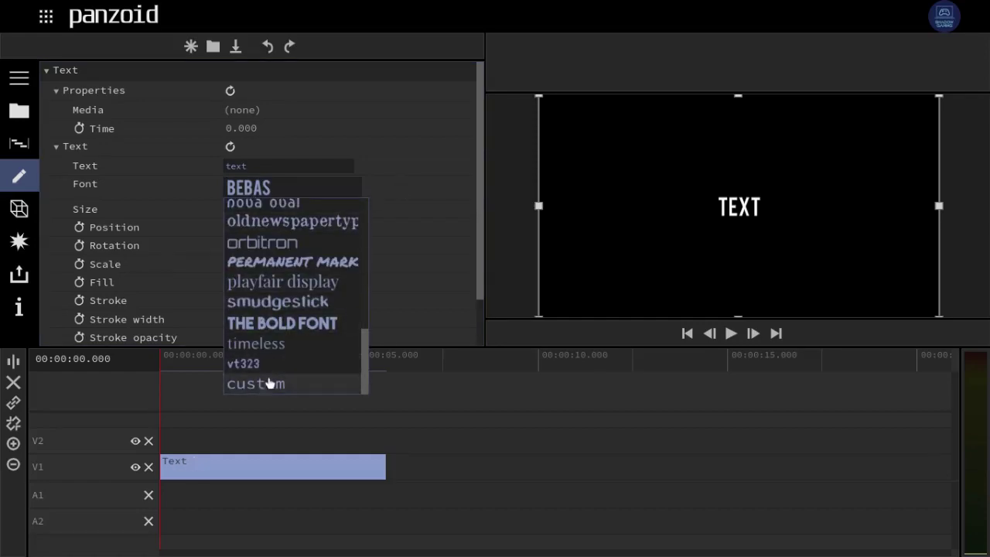
left_click(271, 385)
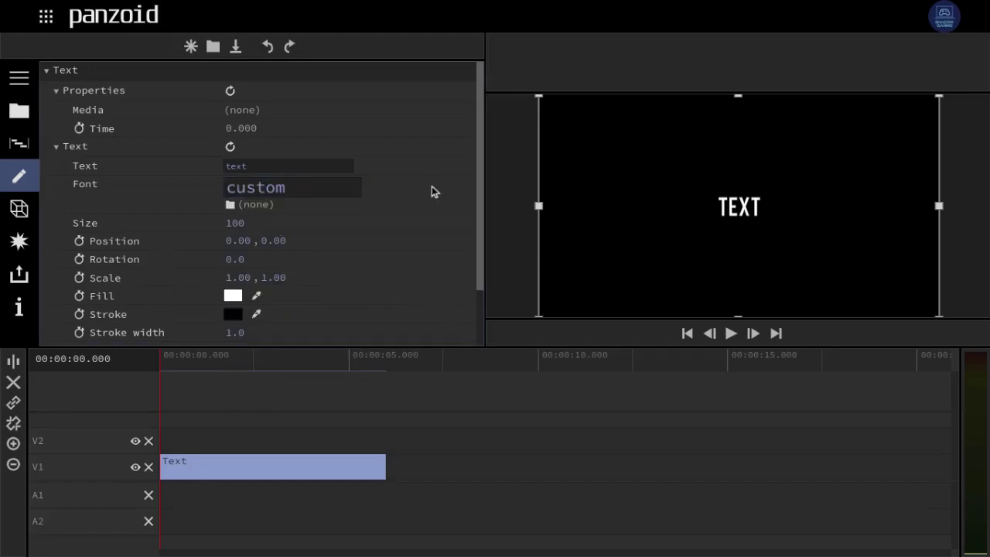
left_click(338, 190)
scroll(309, 255, "up", 10)
left_click(281, 209)
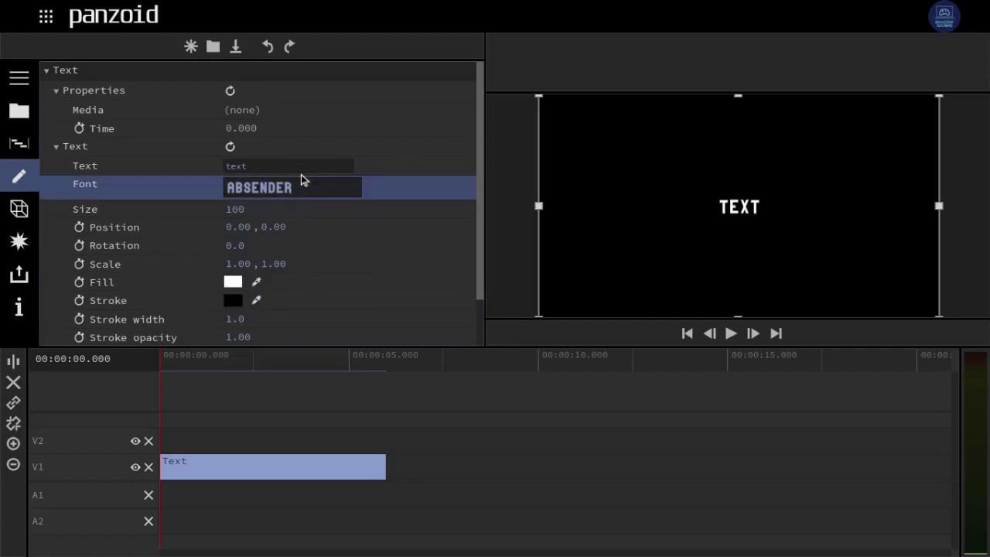
left_click(280, 166)
- Replace the placeholder 'TEXT' with the person's full name
double_click(279, 165)
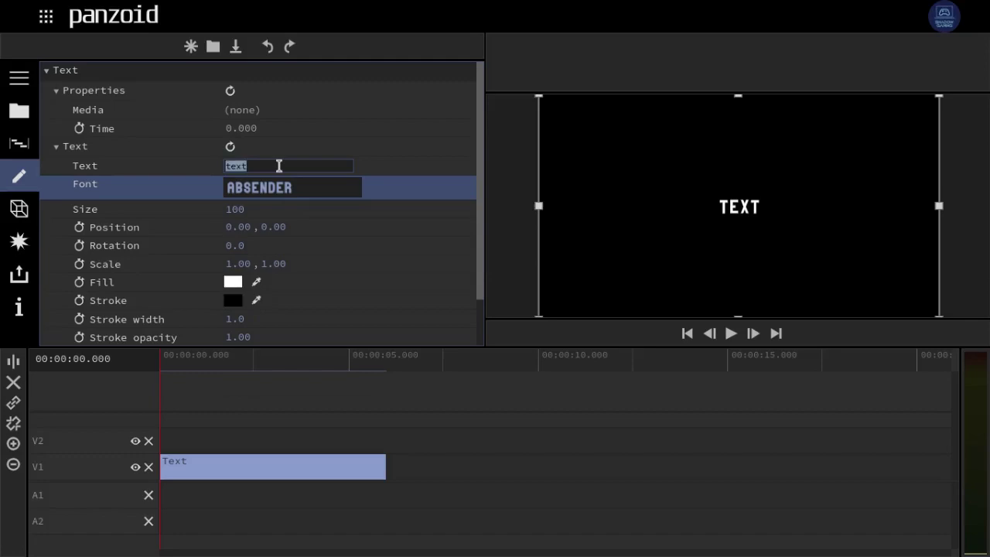
left_click(437, 190)
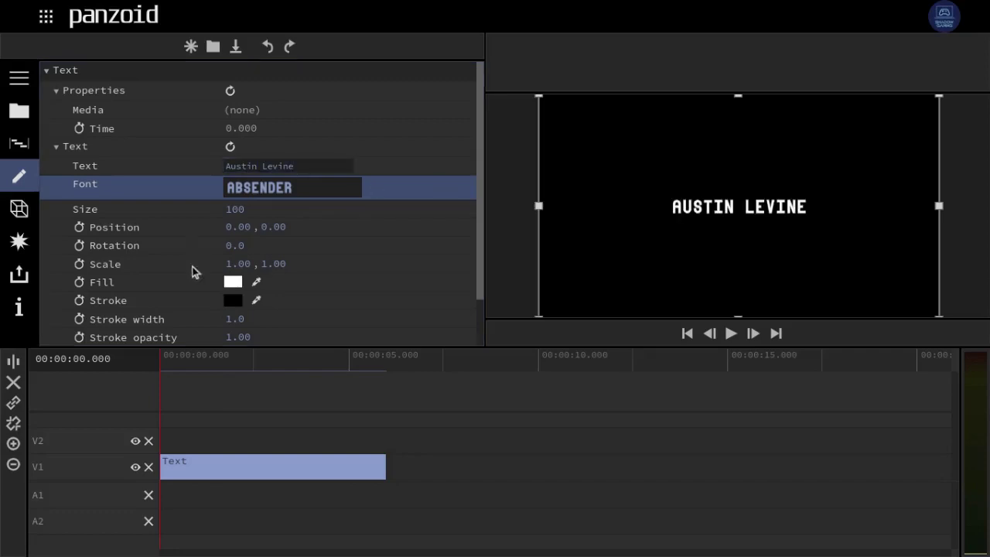
- Give the lettering a red stroke with width 3.2
scroll(240, 289, "down", 1)
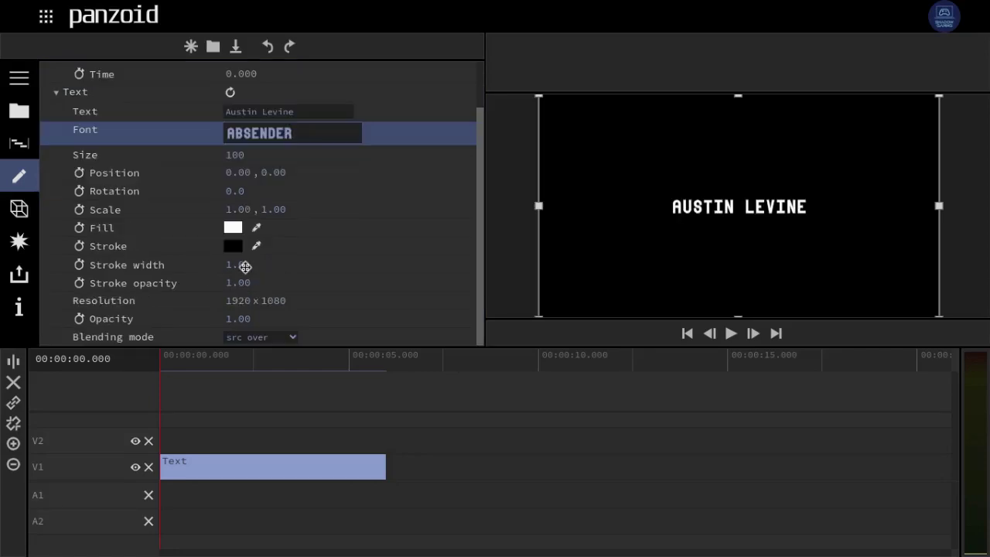
left_click(232, 247)
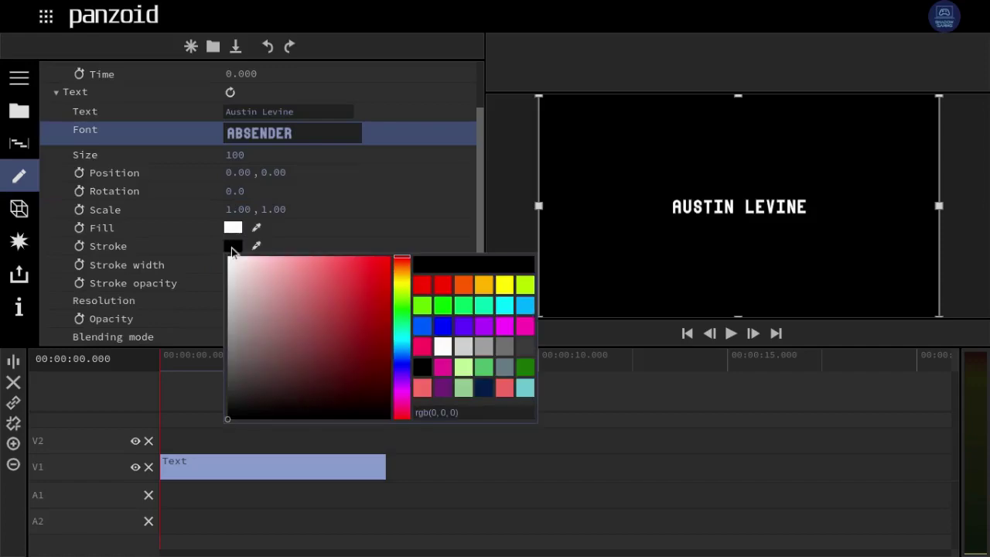
left_click(358, 281)
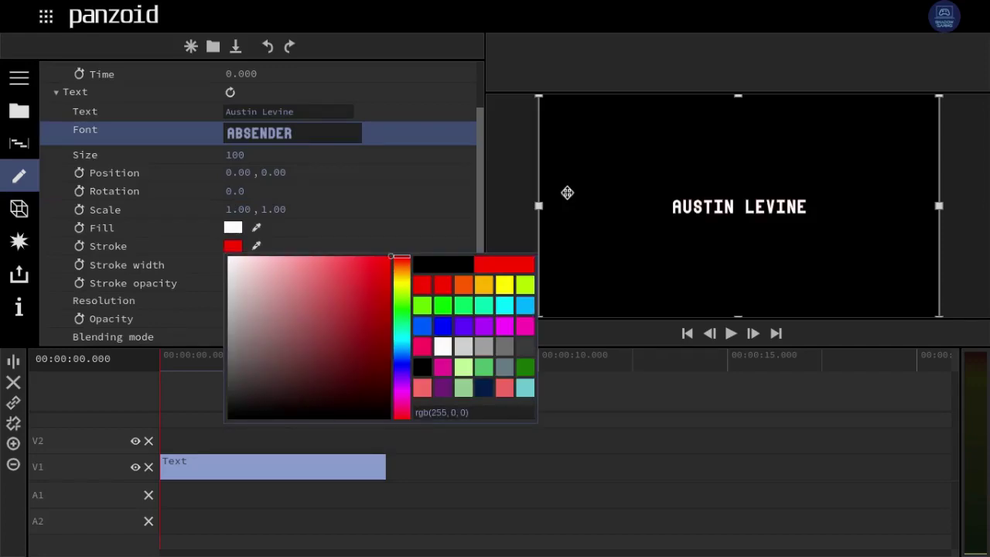
left_click(422, 199)
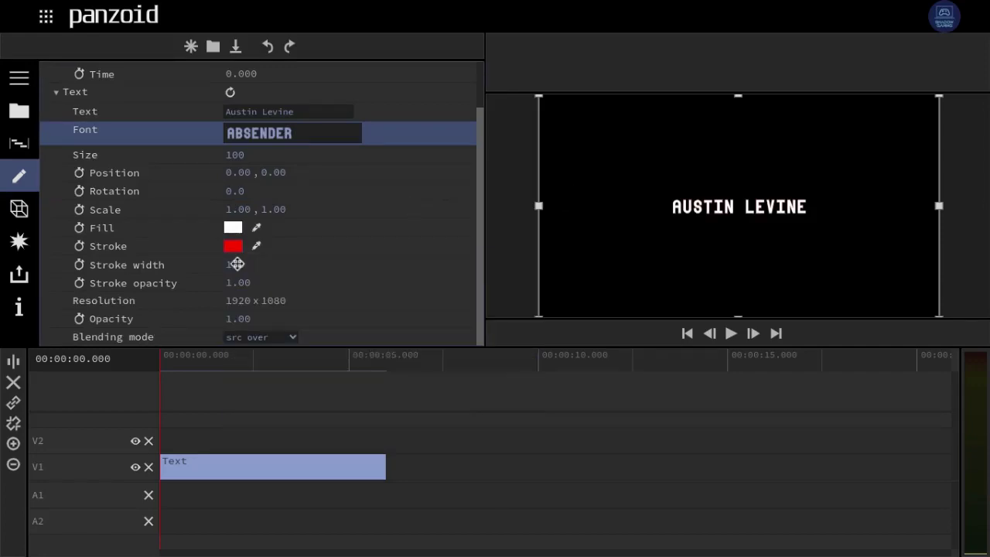
mouse_move(237, 264)
left_mouse_down()
mouse_move(484, 253)
mouse_move(345, 251)
left_mouse_up()
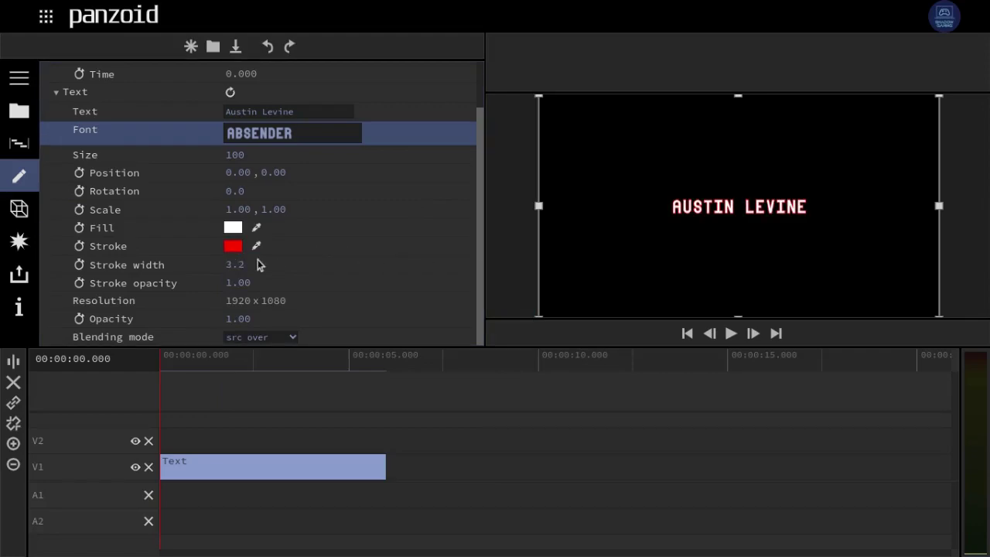
scroll(270, 221, "up", 1)
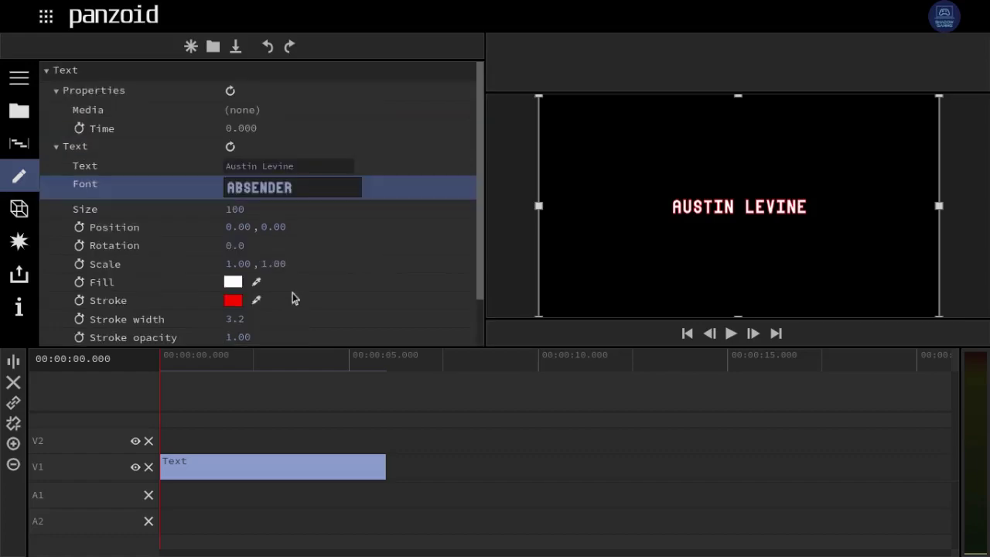
scroll(221, 120, "down", 1)
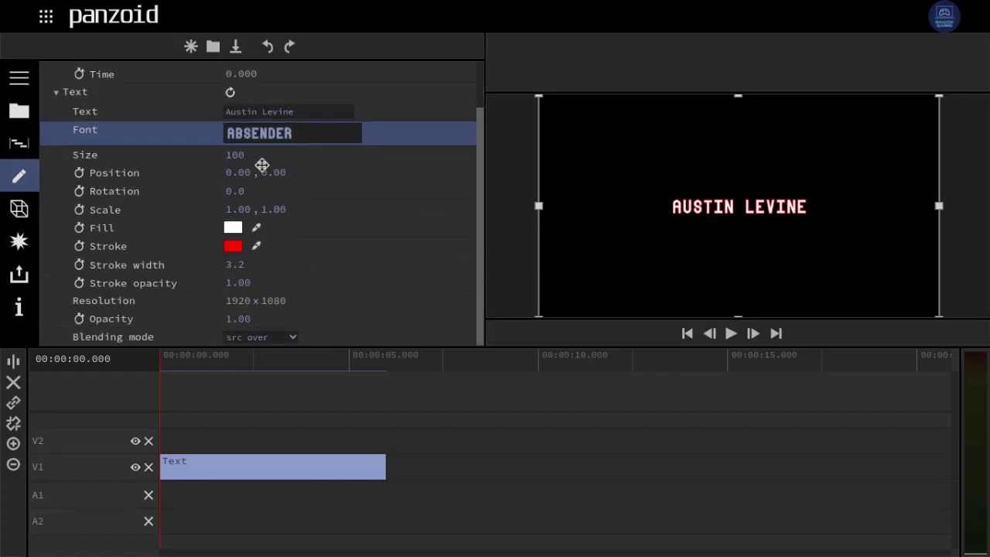
- Move the text to position -2.37, -15.10 and rotate it to 6.9
mouse_move(226, 170)
left_mouse_down()
mouse_move(595, 250)
mouse_move(287, 133)
mouse_move(224, 208)
mouse_move(643, 203)
mouse_move(217, 174)
left_mouse_up()
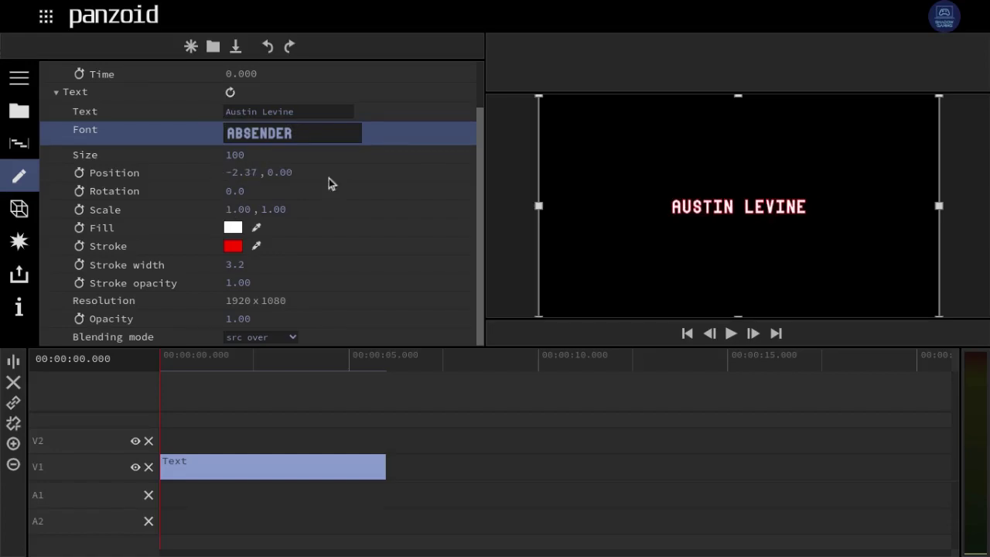
left_click_drag(280, 174, 261, 261)
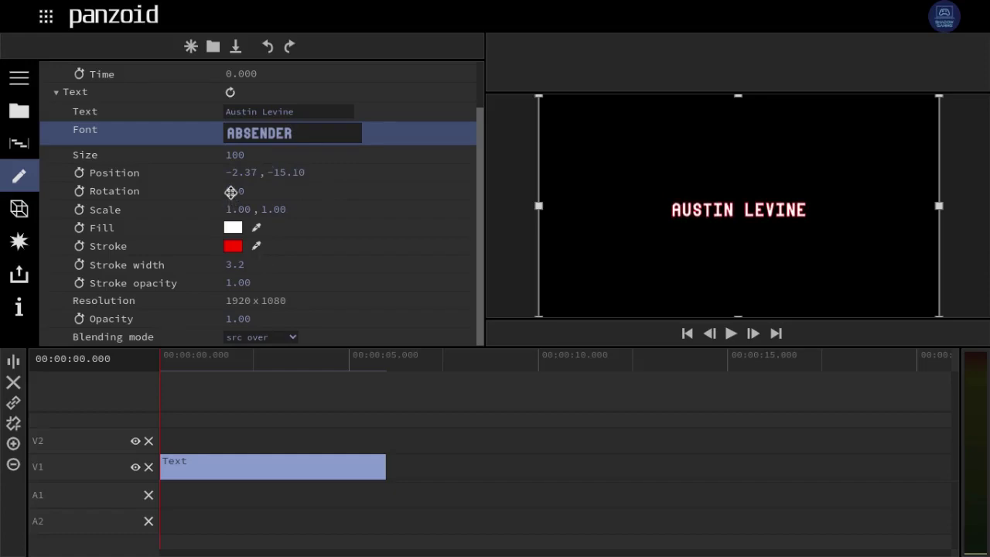
left_click_drag(231, 193, 216, 167)
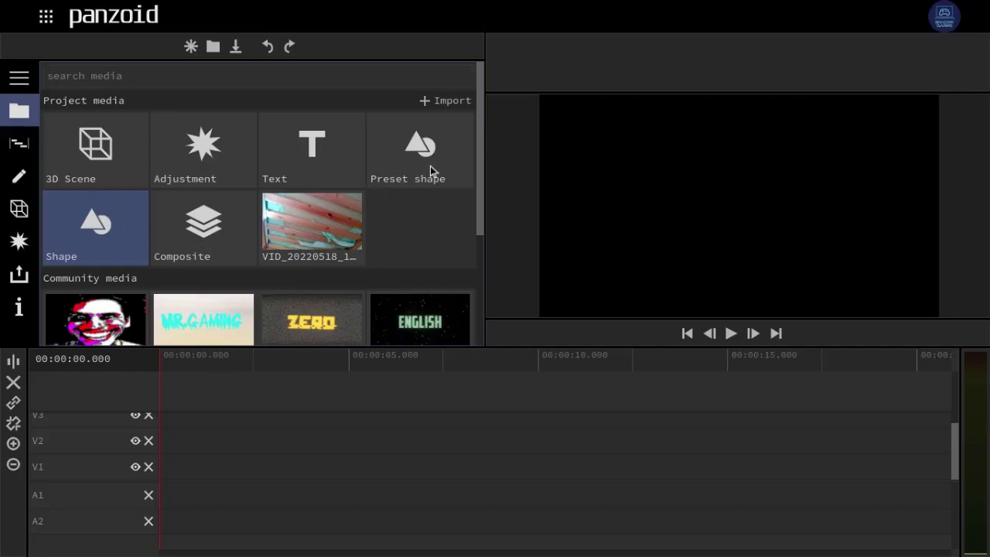
- Drop a Preset shape clip onto V1, switch it from ellipse to rectangle, and scale it to 2.28
left_click_drag(430, 173, 169, 471)
left_click(204, 474)
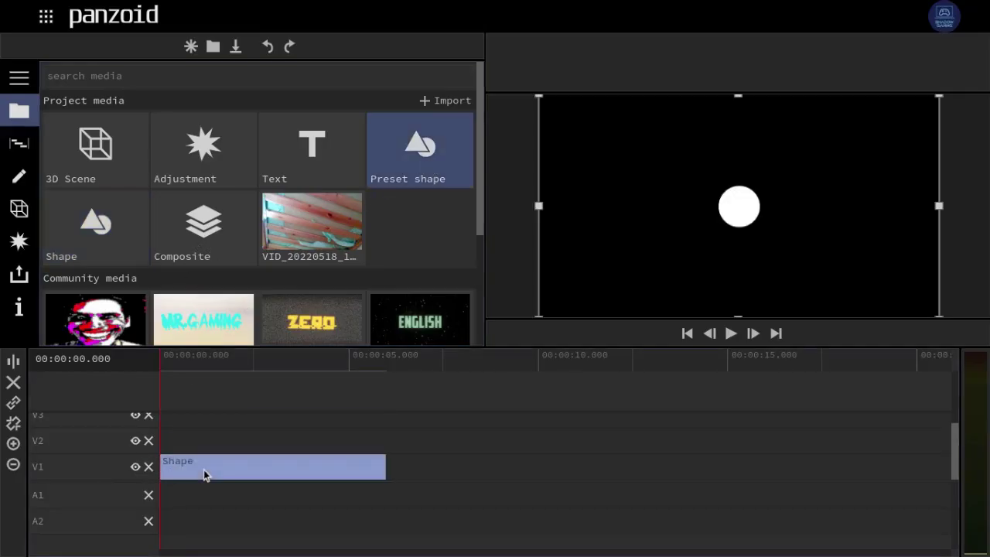
left_click(20, 177)
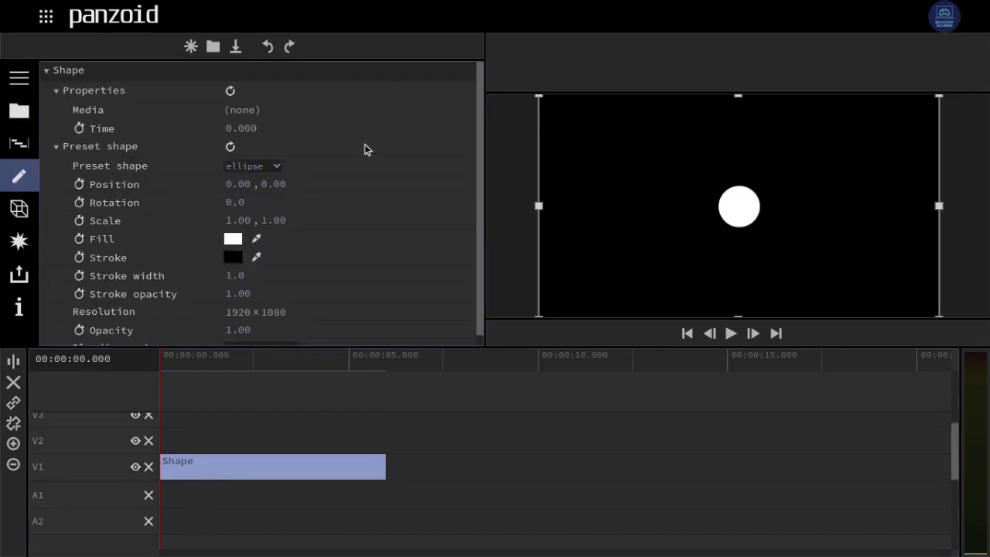
left_click(262, 179)
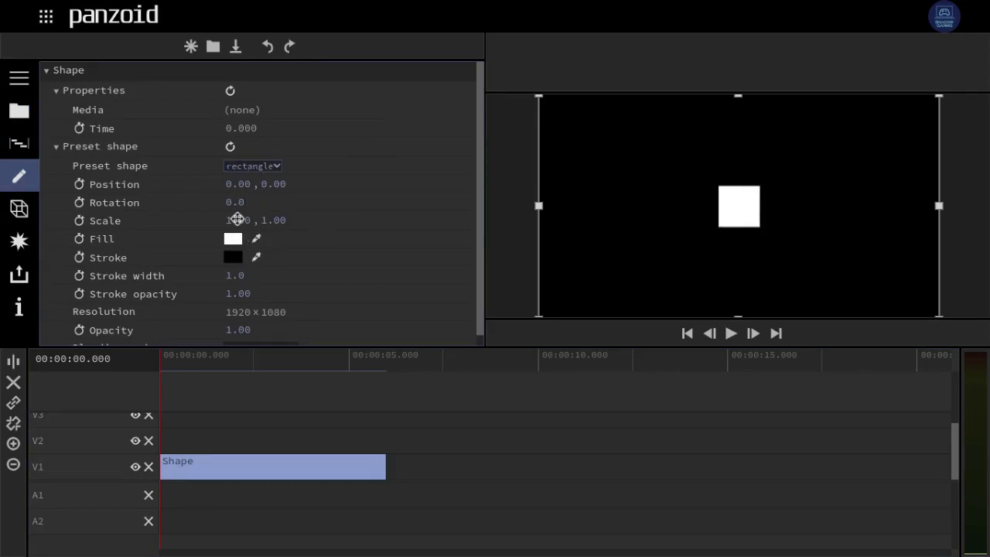
left_click_drag(235, 221, 314, 222)
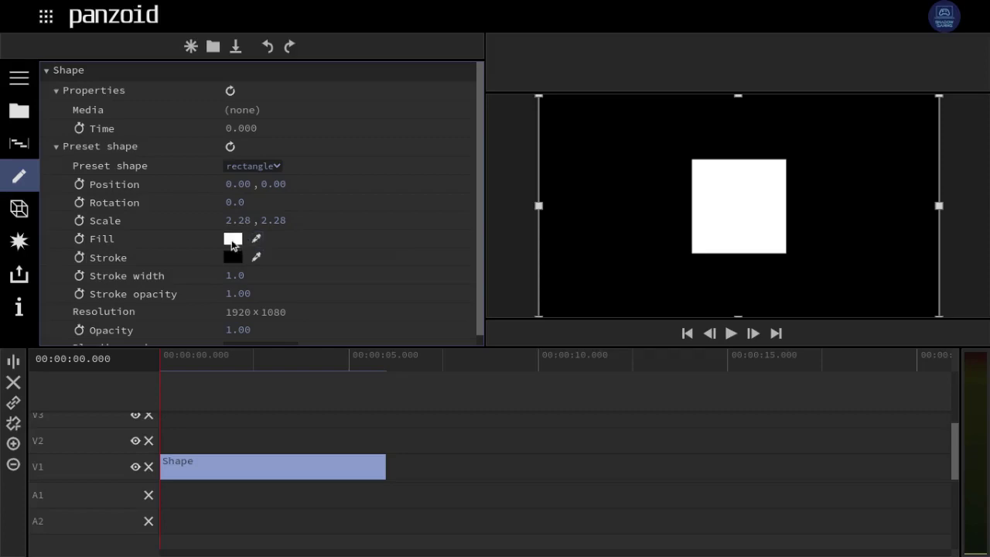
- Give the square a red fill
left_click(232, 240)
left_click(422, 282)
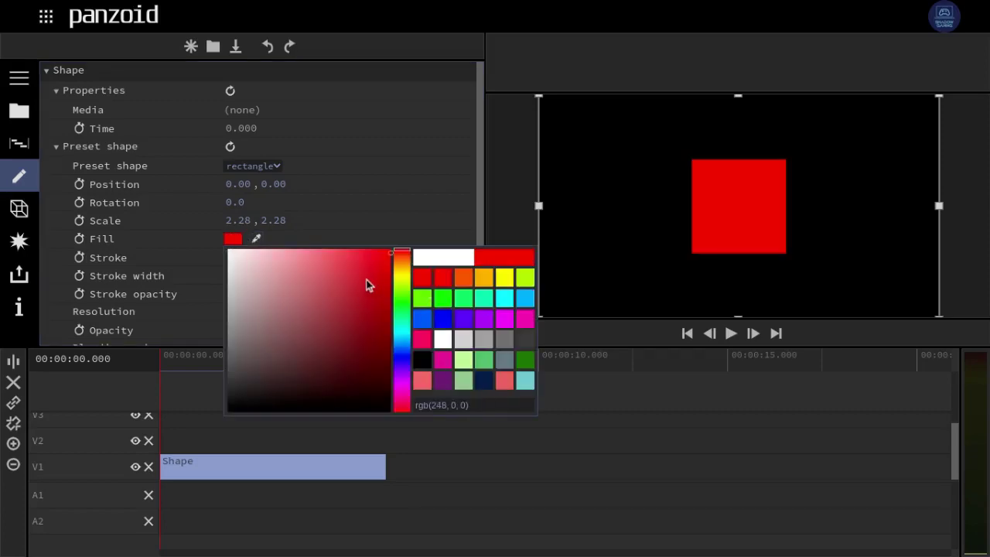
left_click(391, 272)
mouse_move(395, 274)
left_mouse_down()
mouse_move(390, 356)
mouse_move(449, 214)
left_mouse_up()
left_click(387, 163)
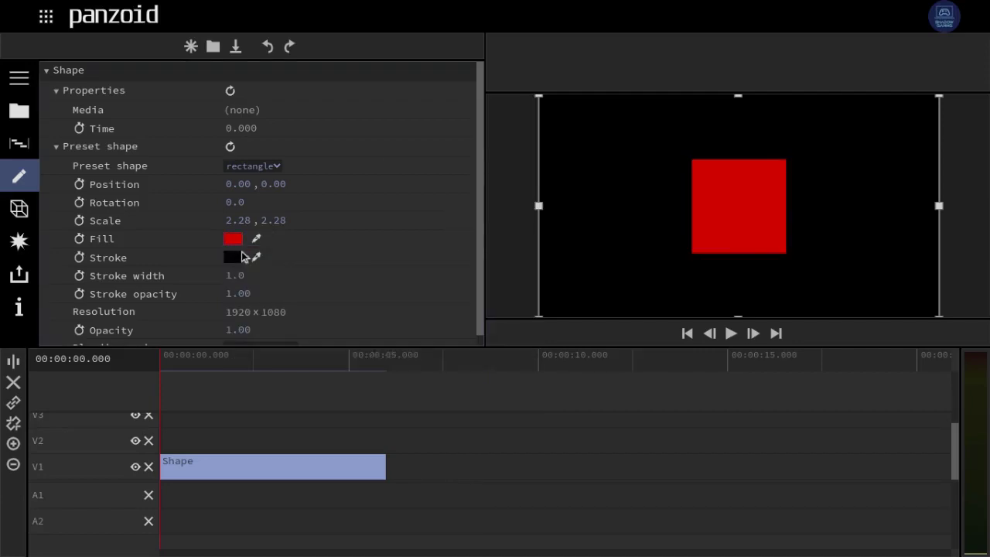
- Add a green border with stroke width 9.7 at full opacity
left_click(232, 257)
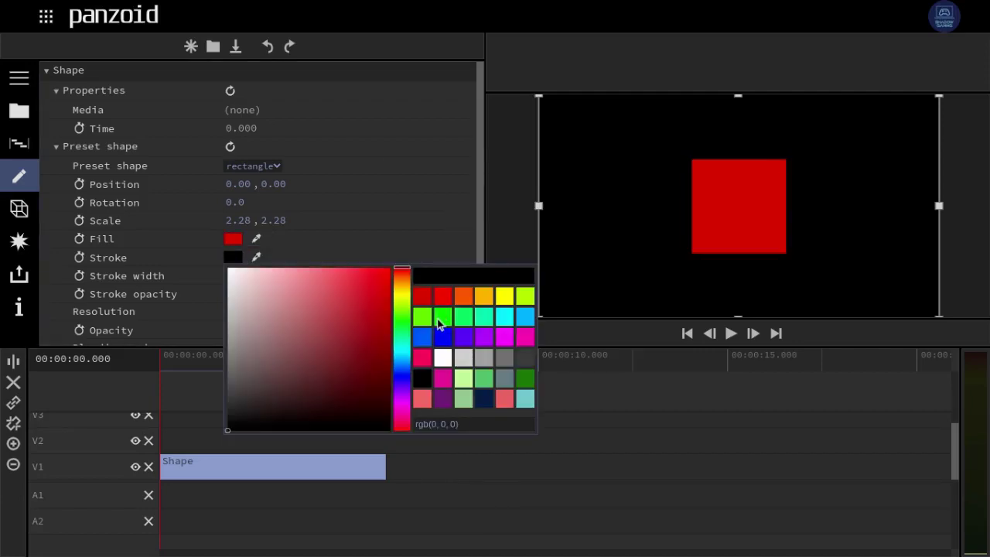
left_click(439, 317)
left_click(392, 242)
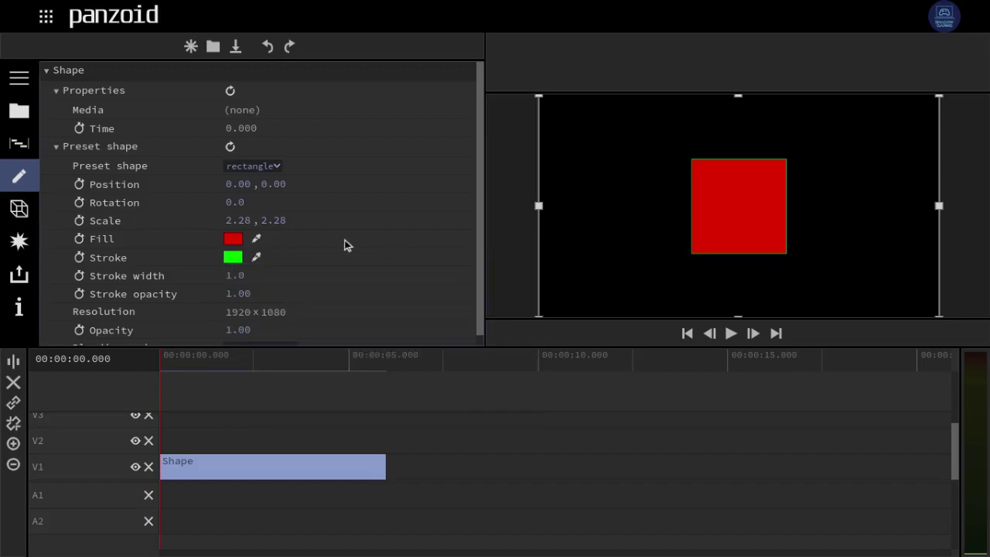
mouse_move(243, 276)
left_mouse_down()
mouse_move(477, 309)
mouse_move(866, 327)
mouse_move(778, 314)
left_mouse_up()
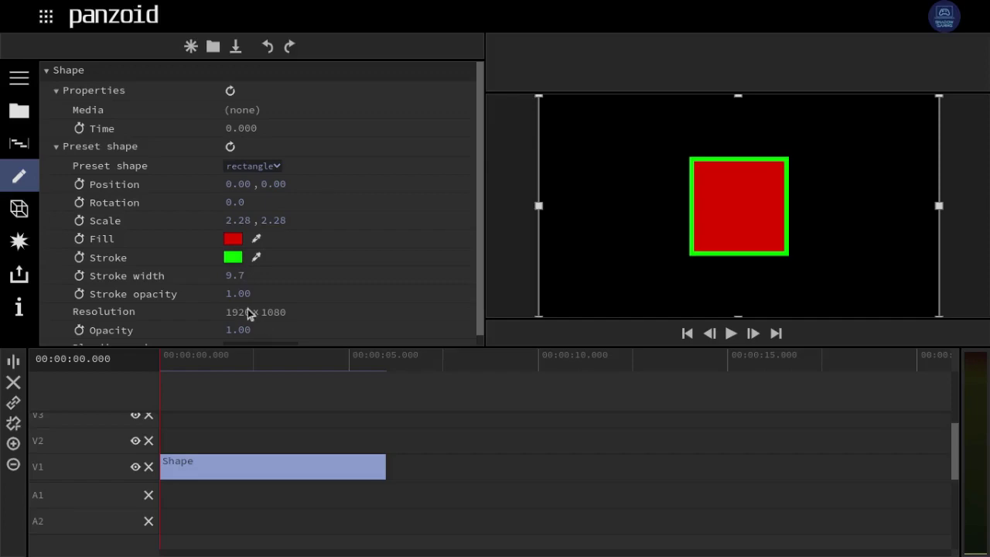
mouse_move(248, 289)
left_mouse_down()
mouse_move(7, 278)
mouse_move(578, 343)
left_mouse_up()
scroll(412, 207, "down", 1)
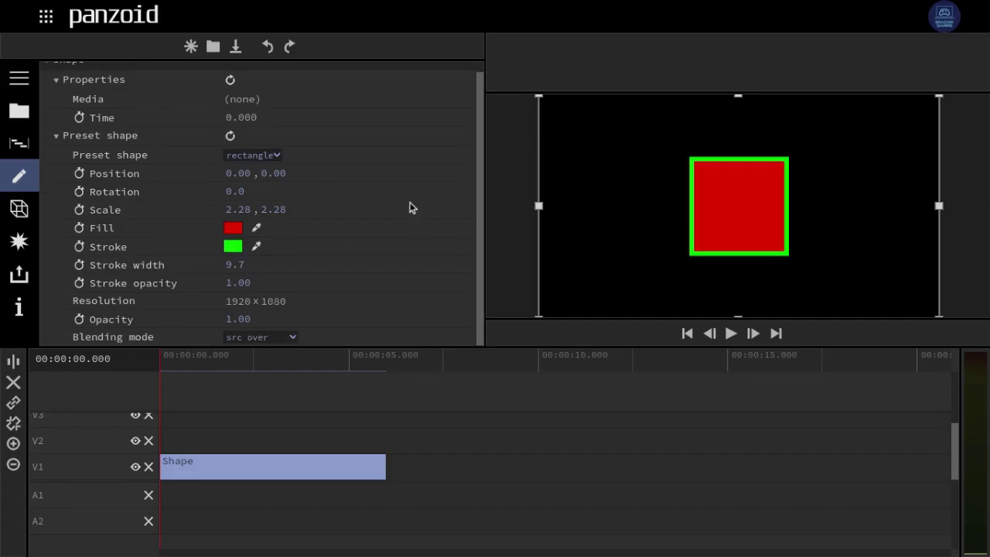
- Raise the square to Position Y 54 and enlarge it to scale 3.78
scroll(412, 207, "up", 1)
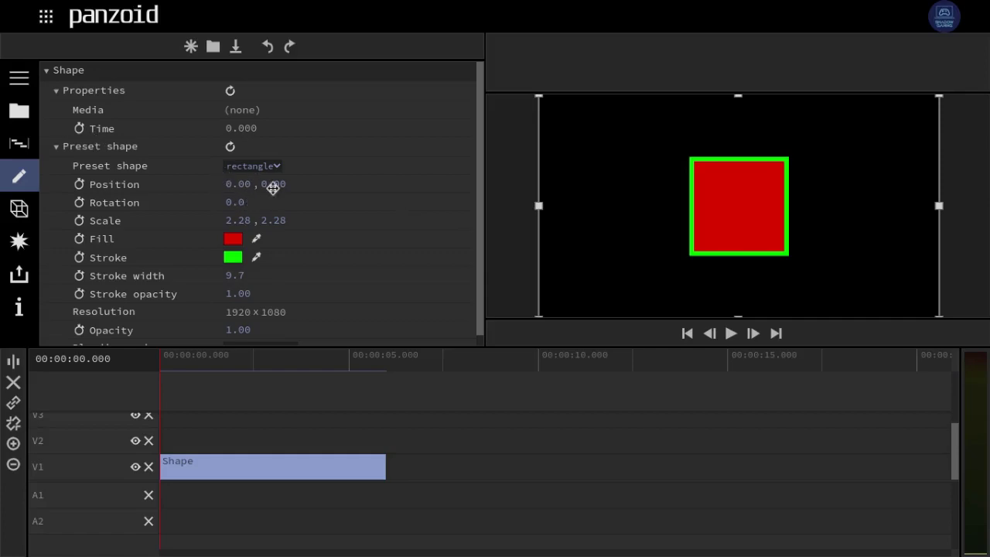
left_click_drag(273, 189, 625, 200)
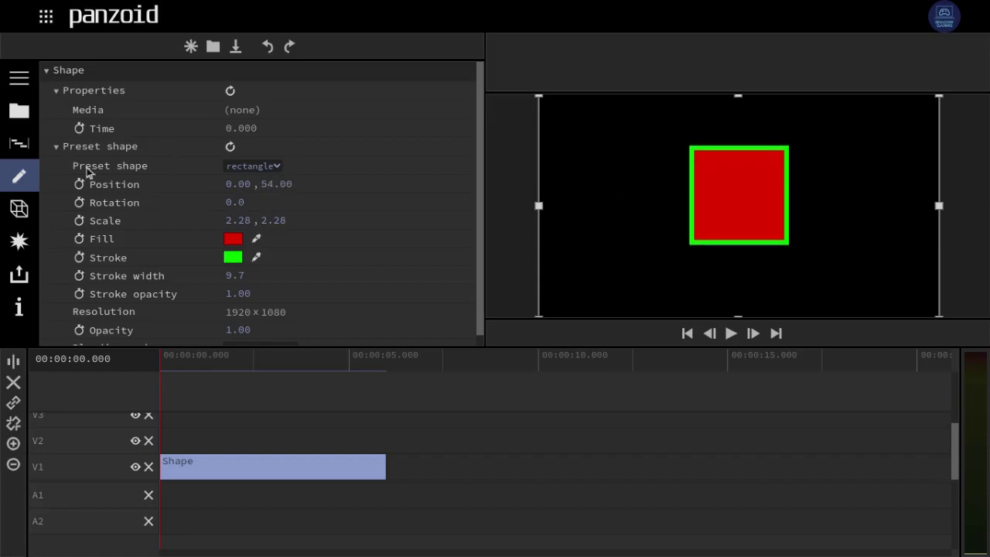
left_click_drag(270, 223, 307, 254)
left_click(272, 222)
left_click(345, 276)
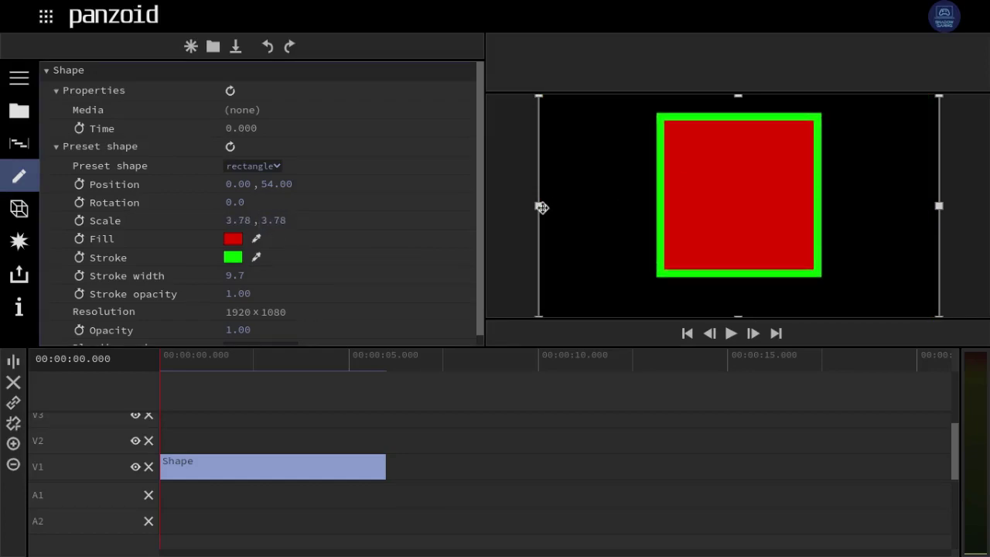
- Stretch the square into a wide rectangle inside the canvas, then return to the media library
left_click_drag(539, 205, 448, 192)
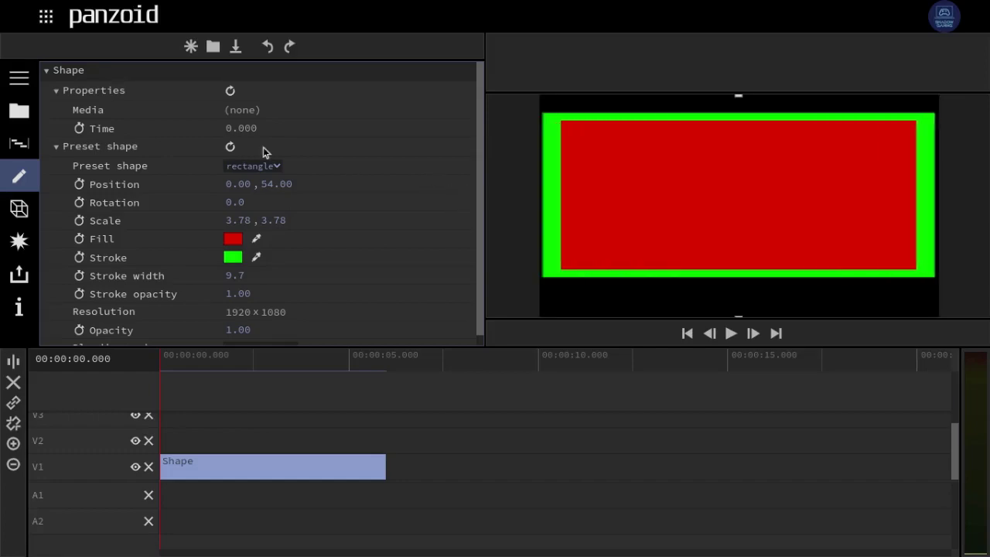
left_click_drag(118, 131, 360, 184)
mouse_move(890, 205)
left_mouse_down()
mouse_move(742, 299)
mouse_move(863, 210)
mouse_move(895, 209)
left_mouse_up()
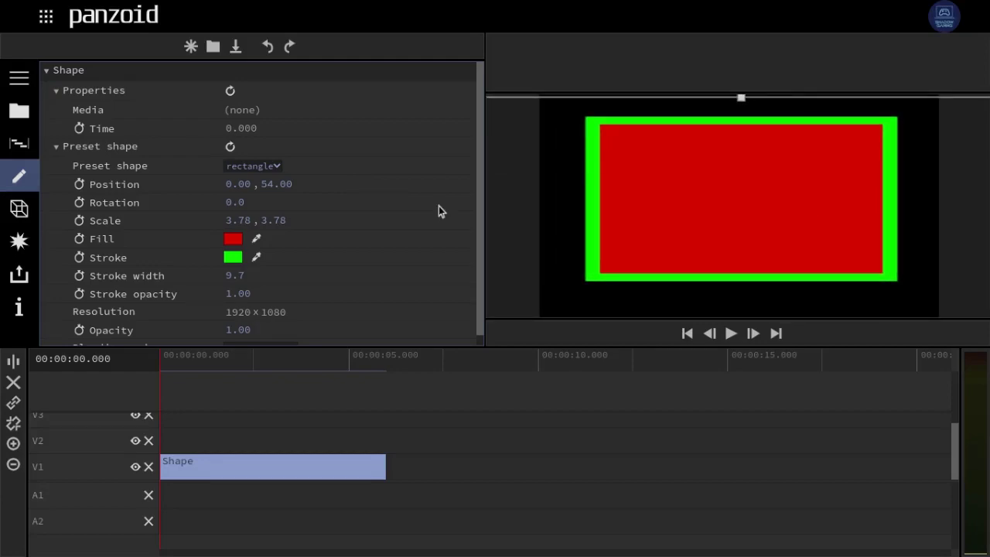
left_click(15, 114)
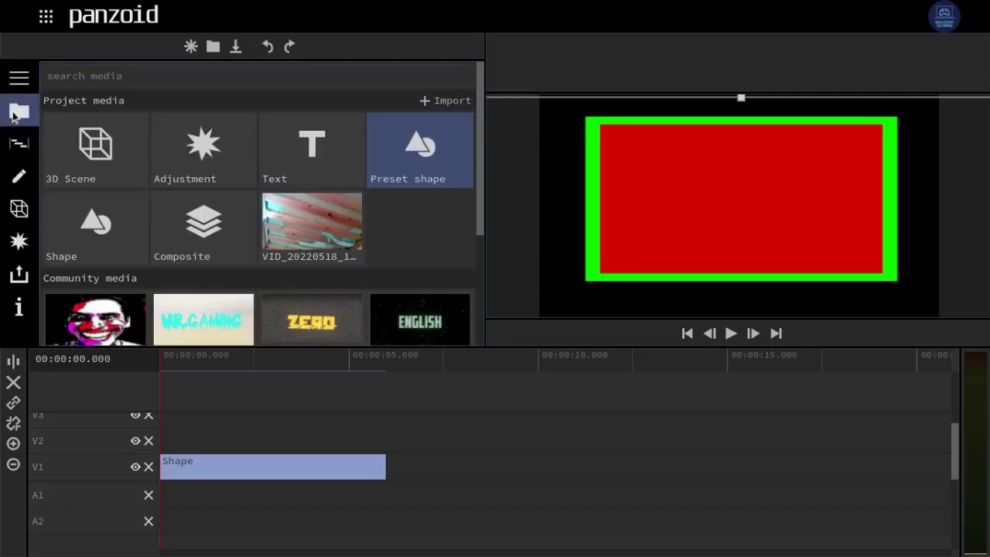